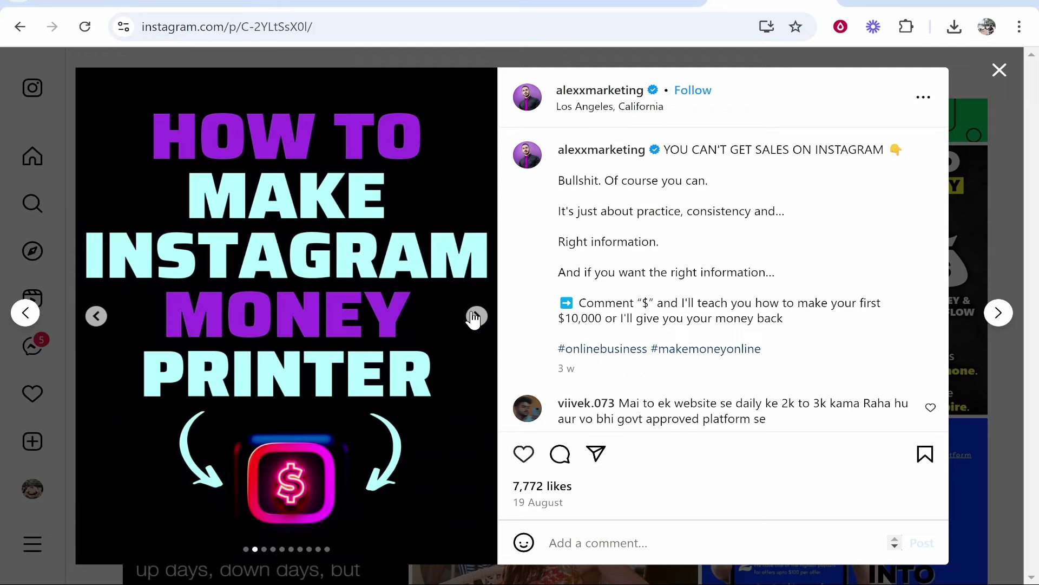
pyautogui.click(477, 316)
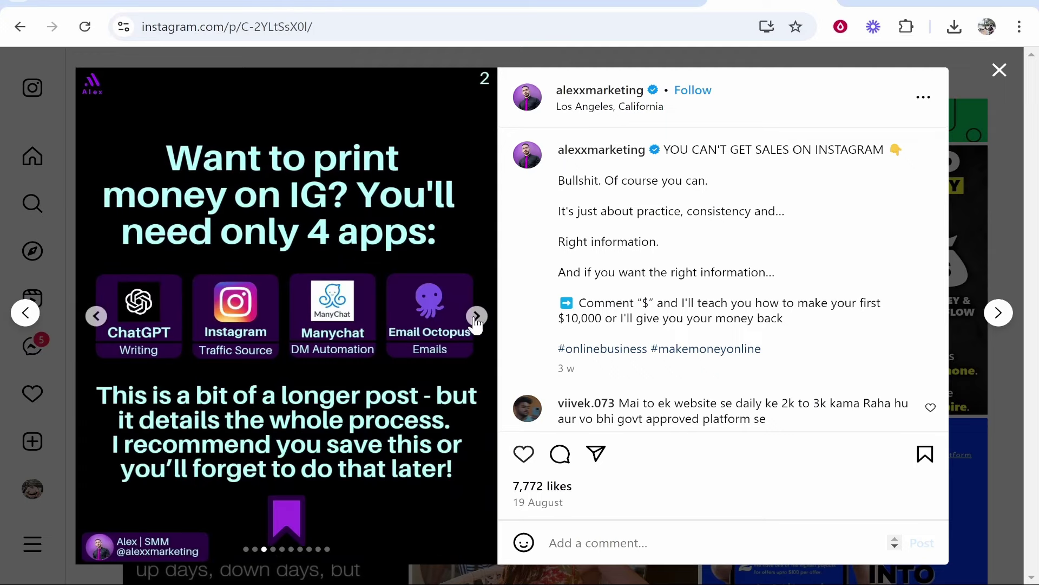
# Flip forward through the money-printer Instagram carousel, then back to its first video slide.
pyautogui.click(477, 319)
pyautogui.click(97, 316)
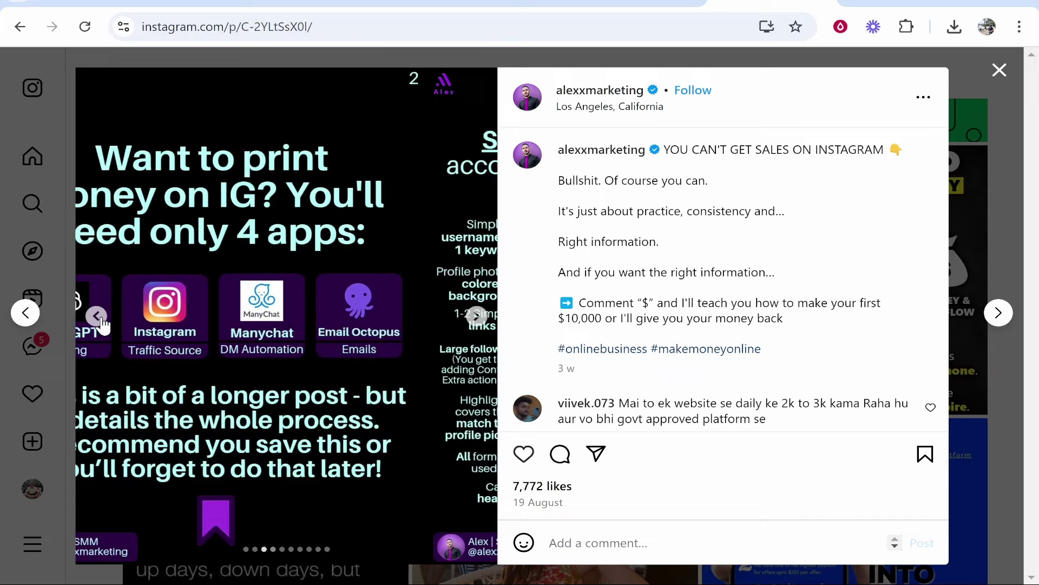
pyautogui.click(97, 316)
pyautogui.click(99, 315)
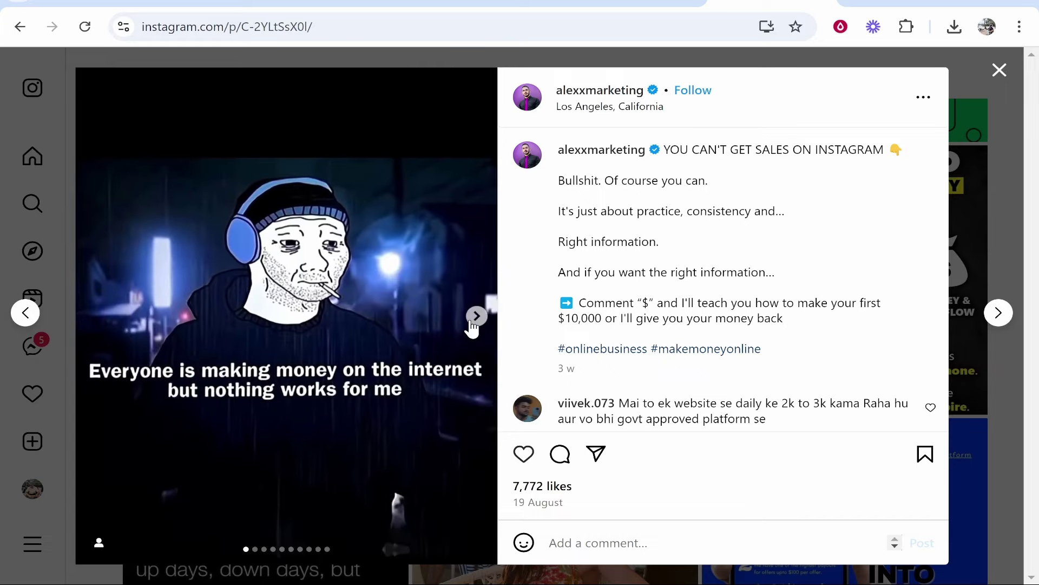
# Page ahead to the carousel's Step 4 slide, then switch to the Canva carousel template results.
pyautogui.click(477, 317)
pyautogui.click(476, 318)
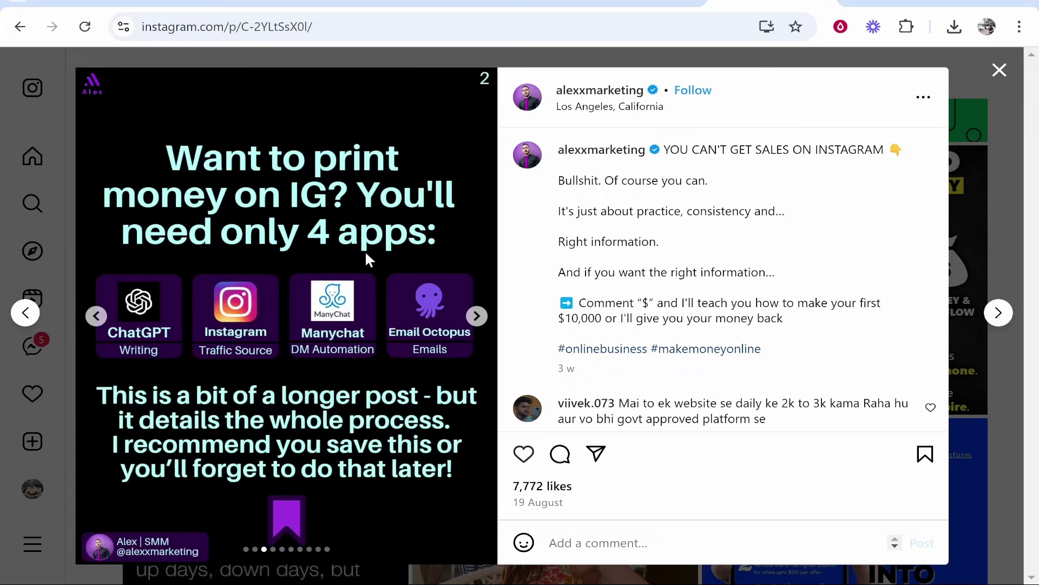
pyautogui.click(477, 316)
pyautogui.click(476, 316)
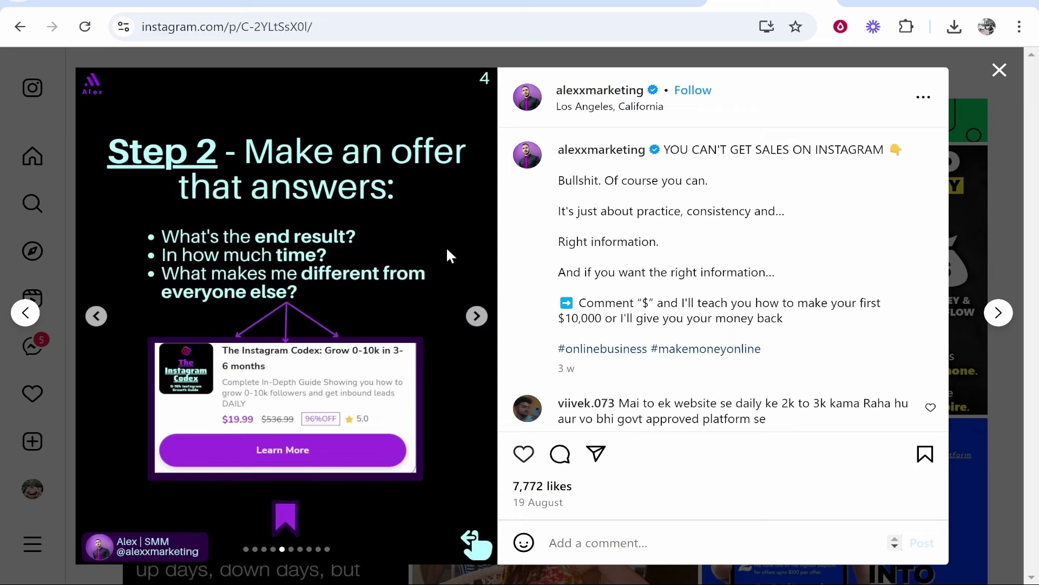
pyautogui.click(476, 317)
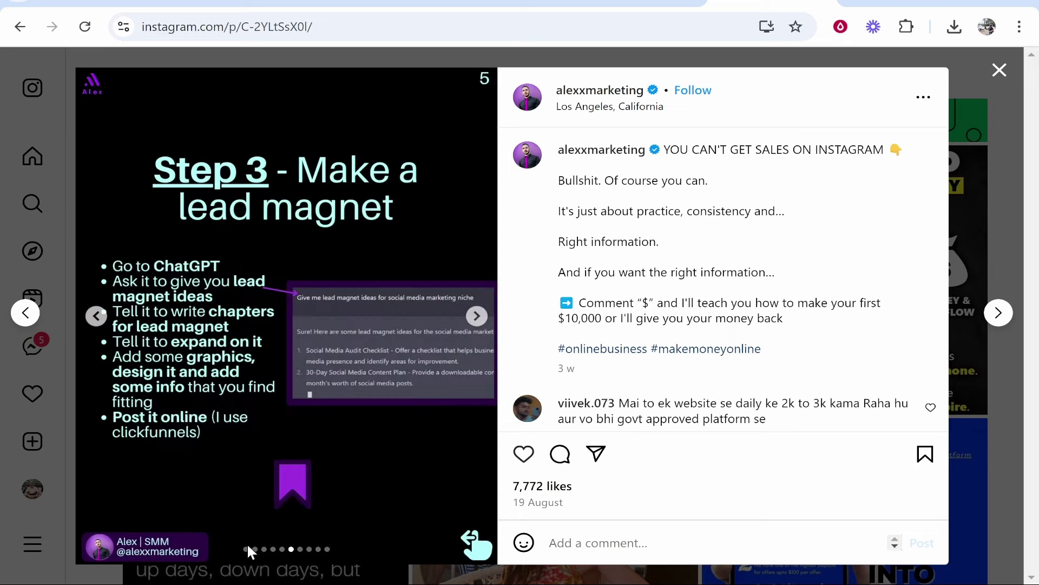
pyautogui.click(477, 317)
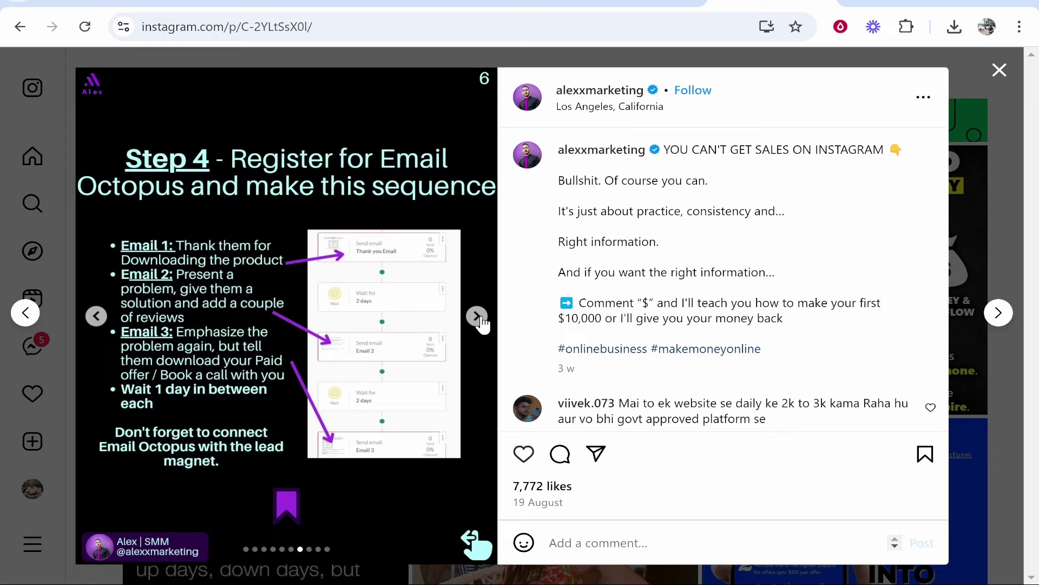
pyautogui.hotkey('ctrl', 'shift', 'Tab')
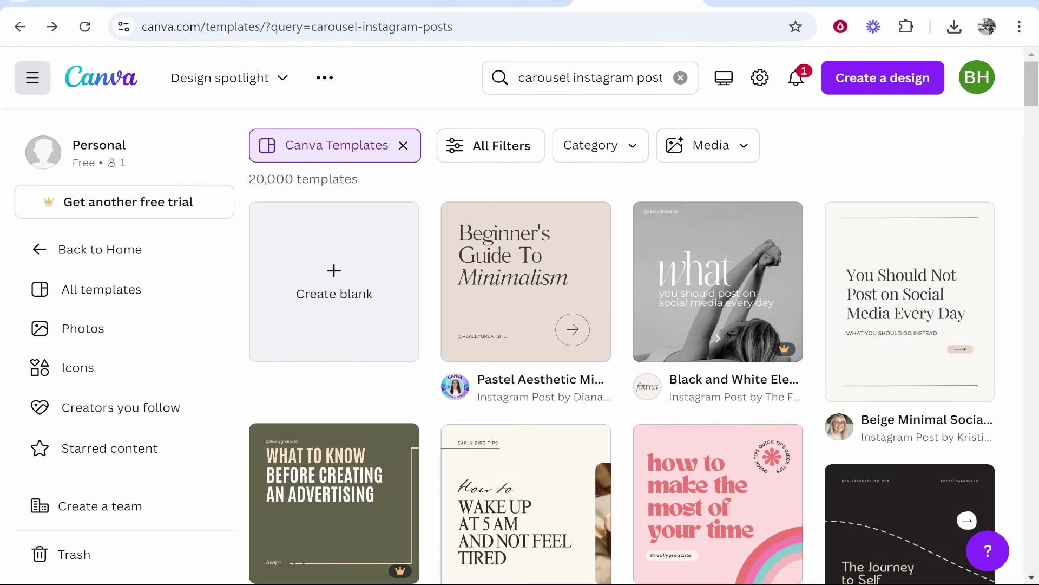
pyautogui.click(100, 77)
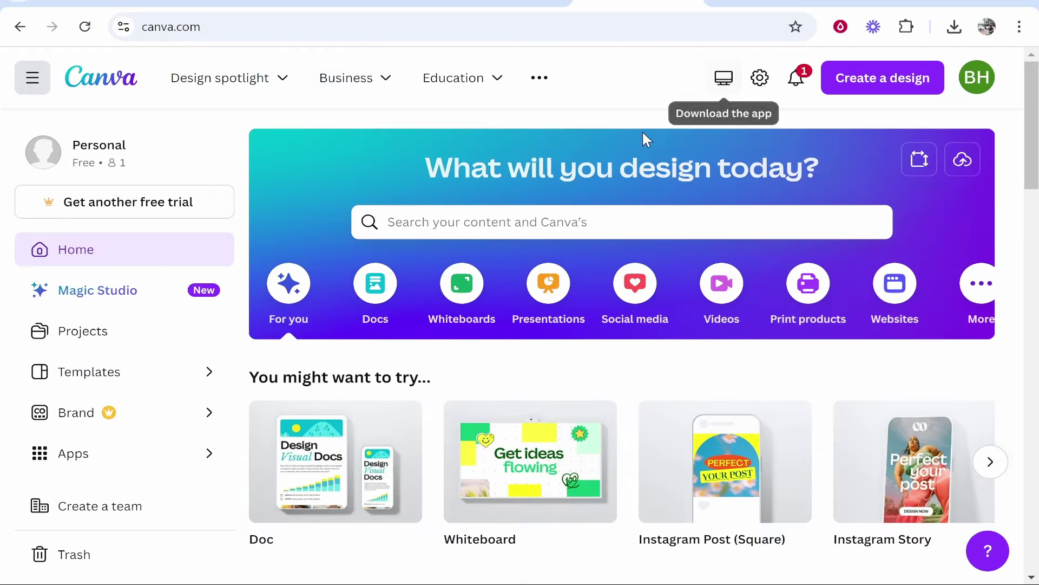
pyautogui.click(548, 223)
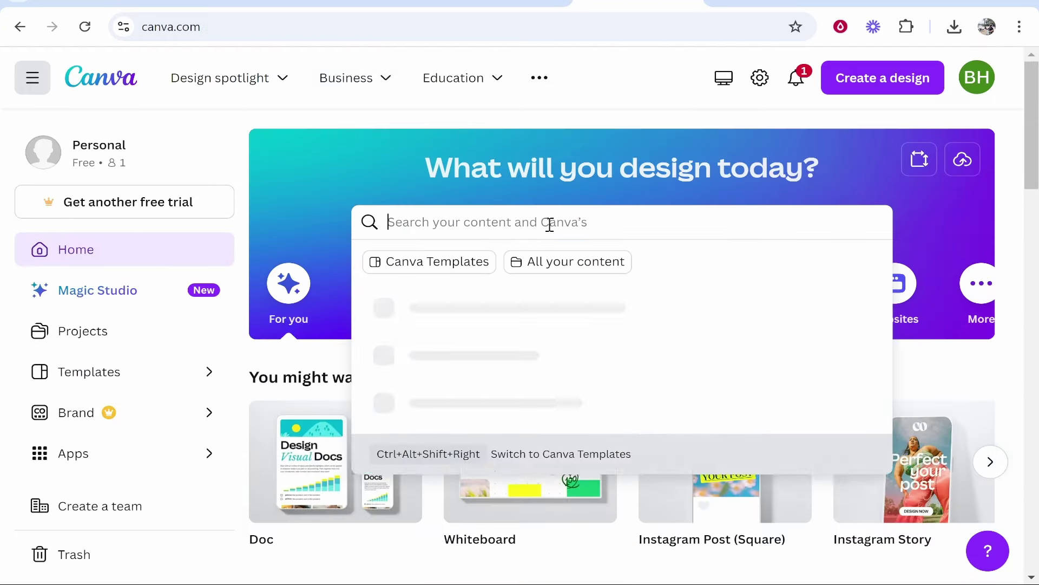
pyautogui.write('instagram')
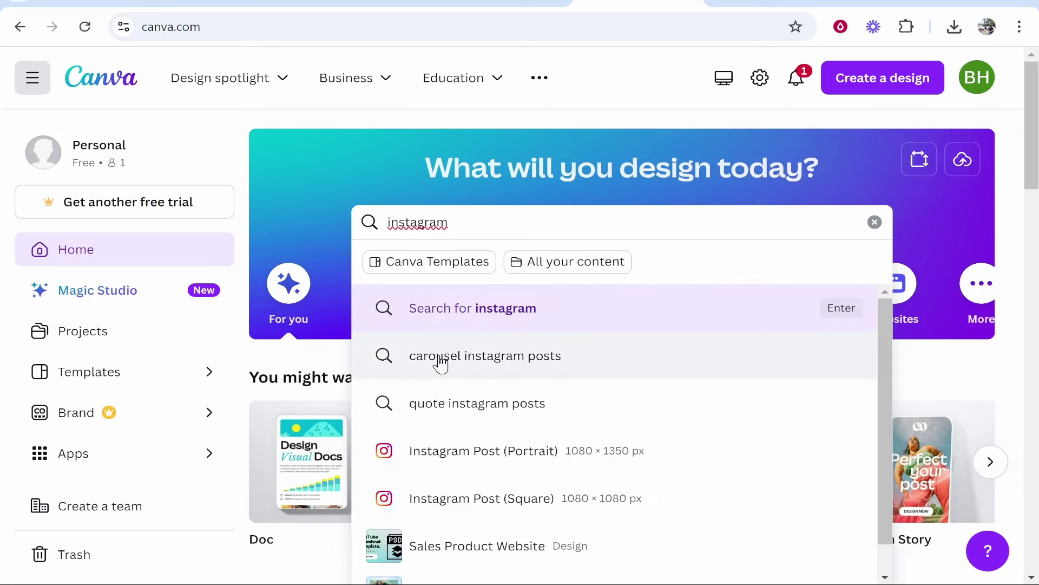
pyautogui.click(561, 357)
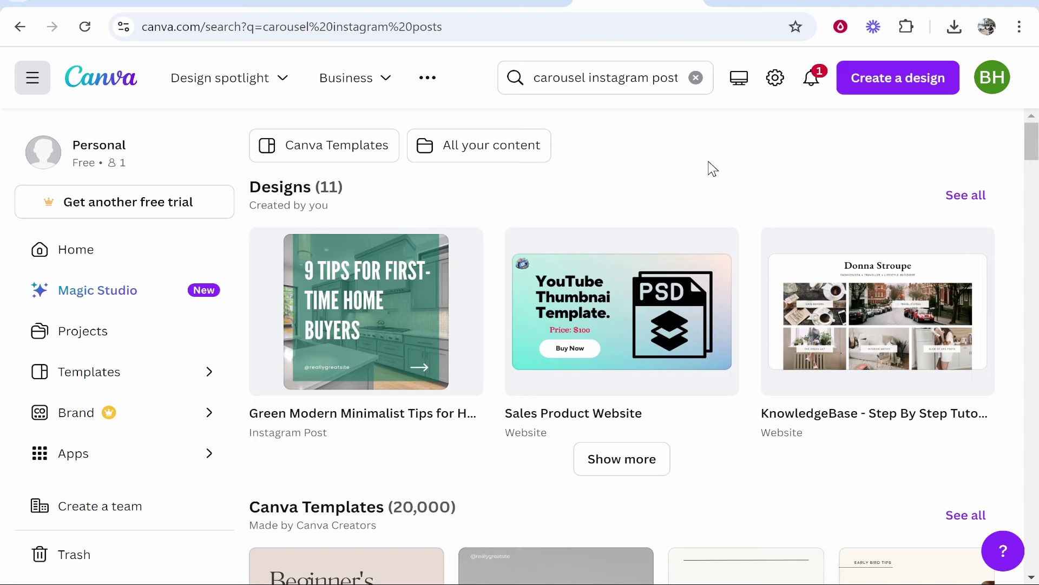
pyautogui.scroll(-5, 689, 174)
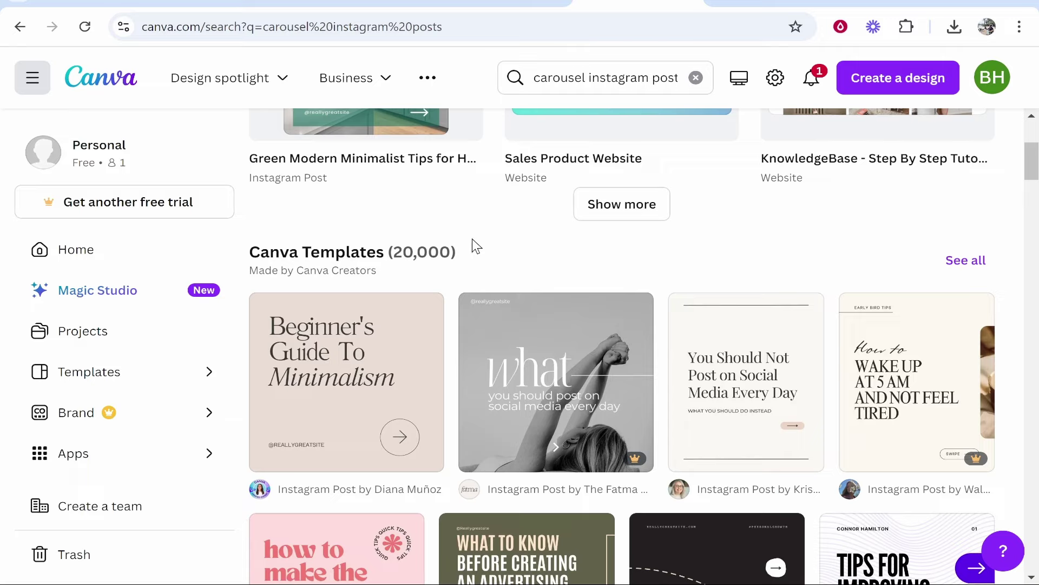
pyautogui.click(966, 262)
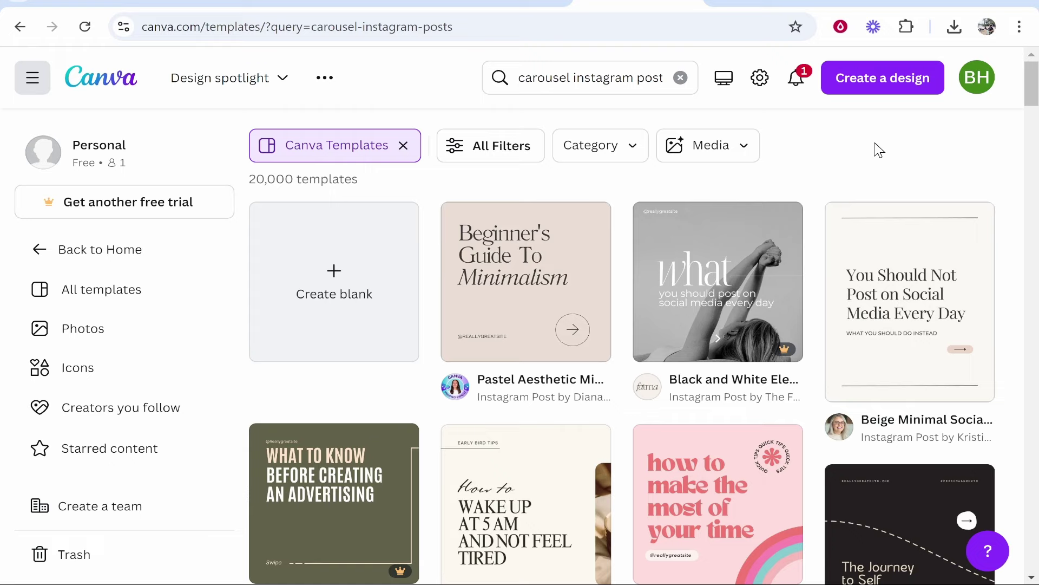
# Filter the carousel Instagram post templates to Free only.
pyautogui.click(513, 155)
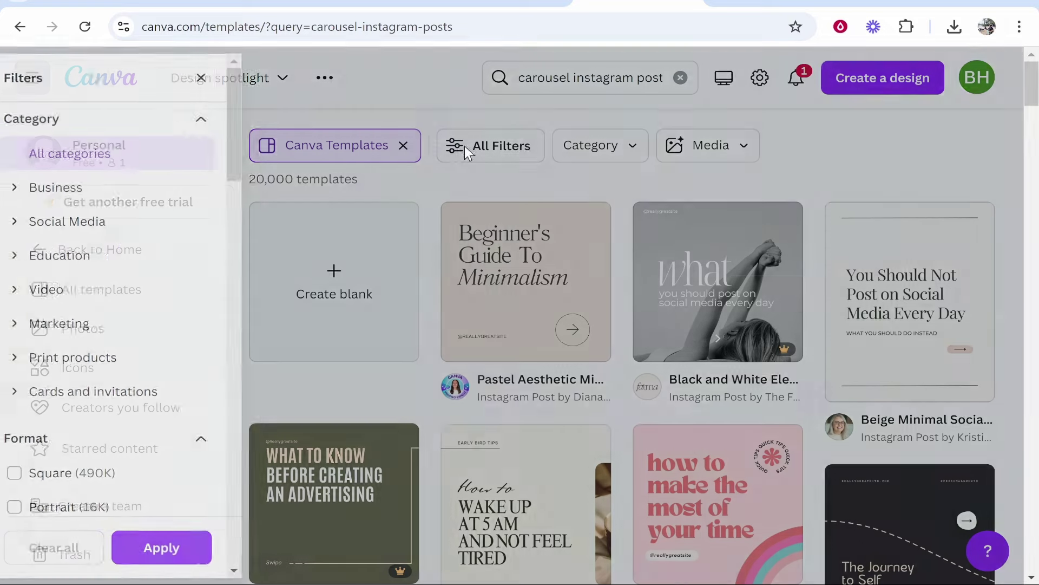
pyautogui.moveTo(252, 98); pyautogui.dragTo(246, 443)
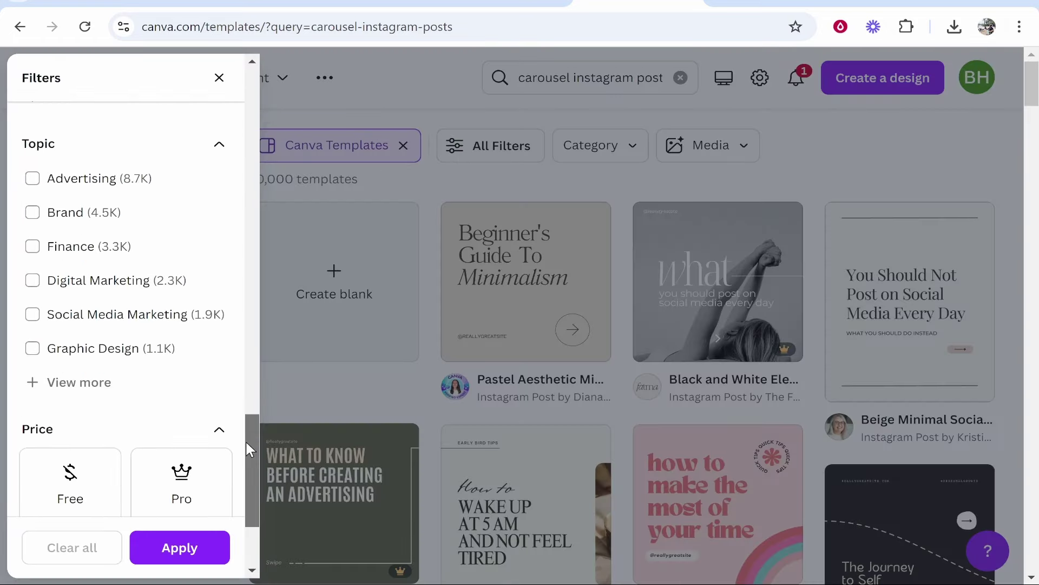
pyautogui.scroll(-1, 158, 441)
pyautogui.click(70, 431)
pyautogui.click(180, 547)
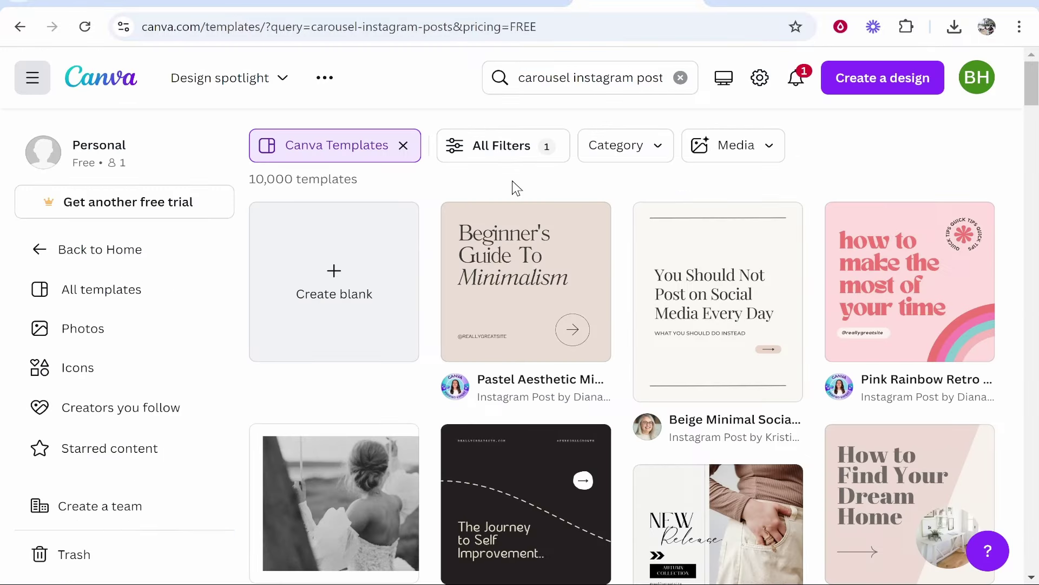
# Open the Black and White Modern Bold Multipage Carousel template as an editable design.
pyautogui.scroll(-3, 547, 184)
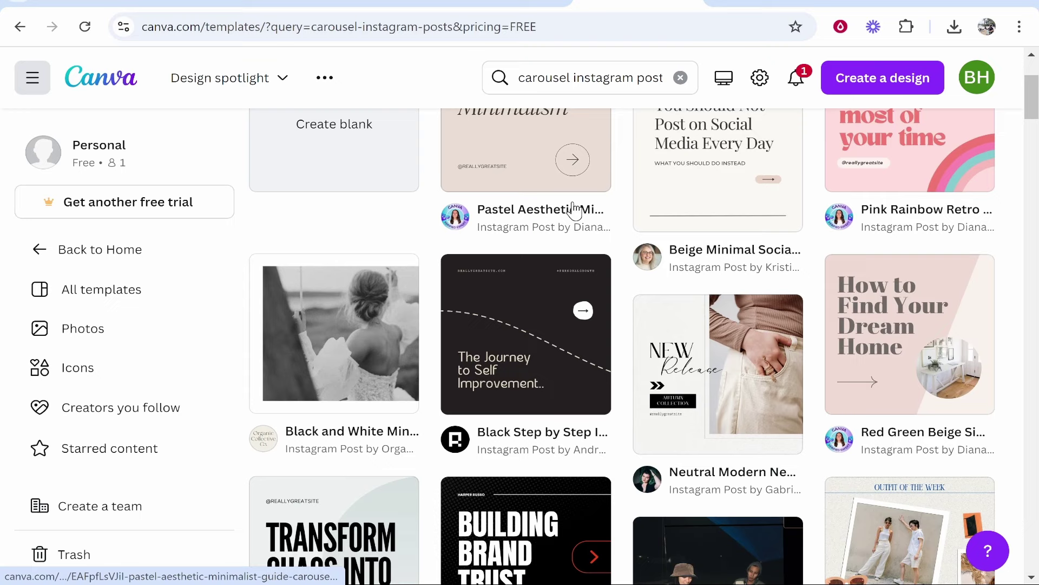
pyautogui.scroll(-3, 575, 215)
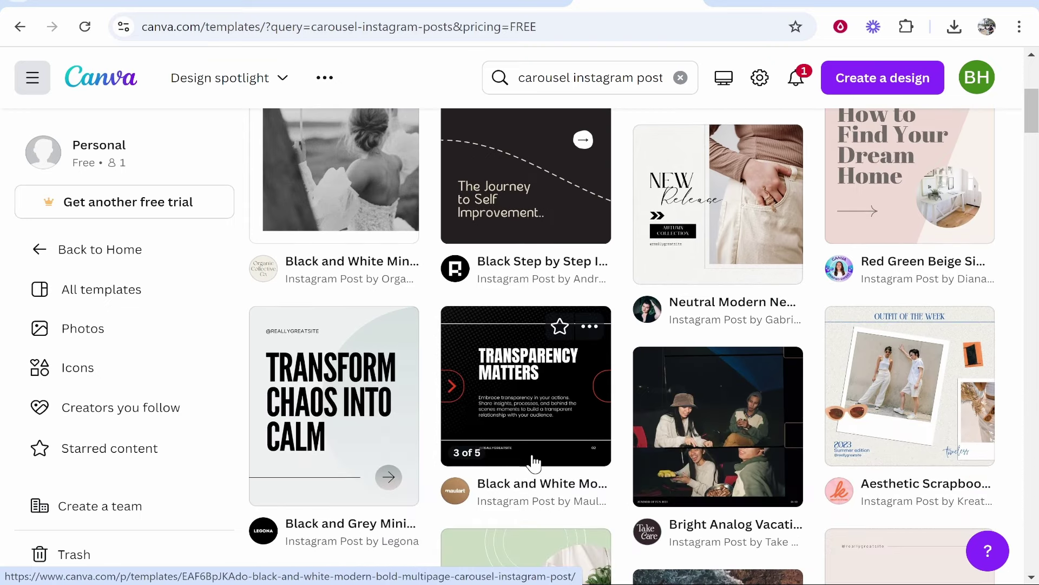
pyautogui.scroll(2, 536, 228)
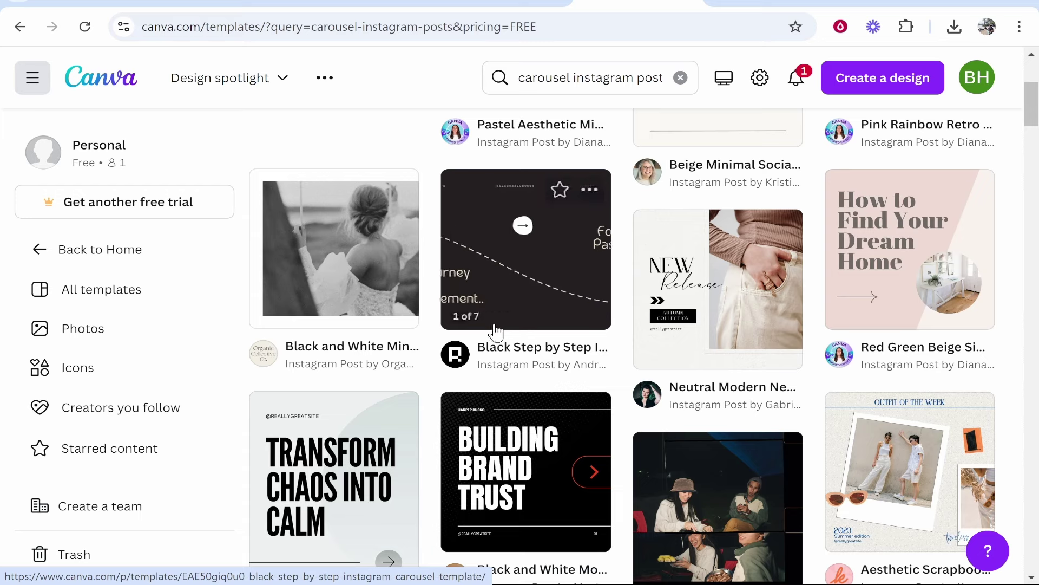
pyautogui.scroll(-2, 482, 324)
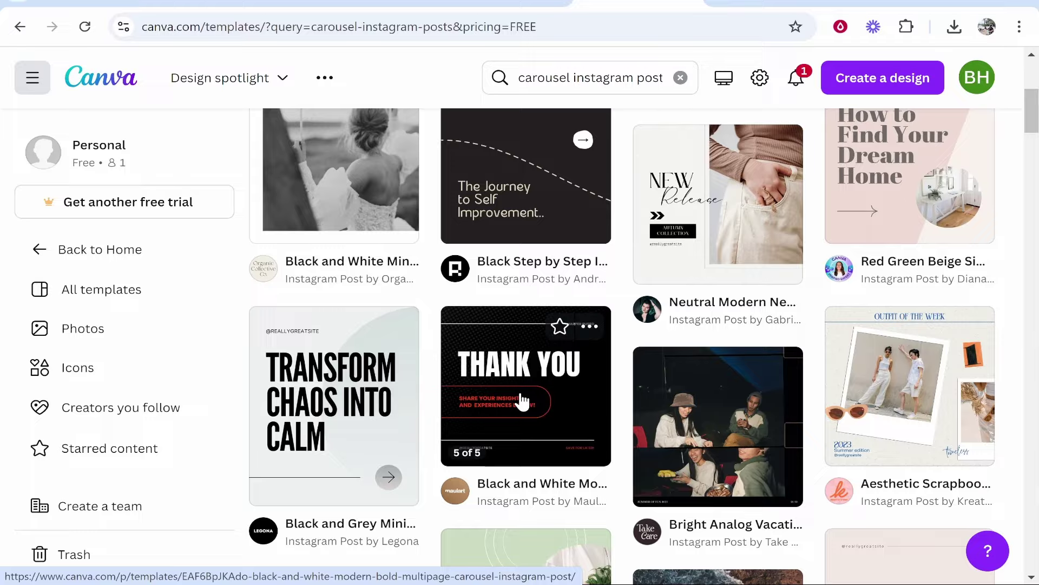
pyautogui.click(530, 404)
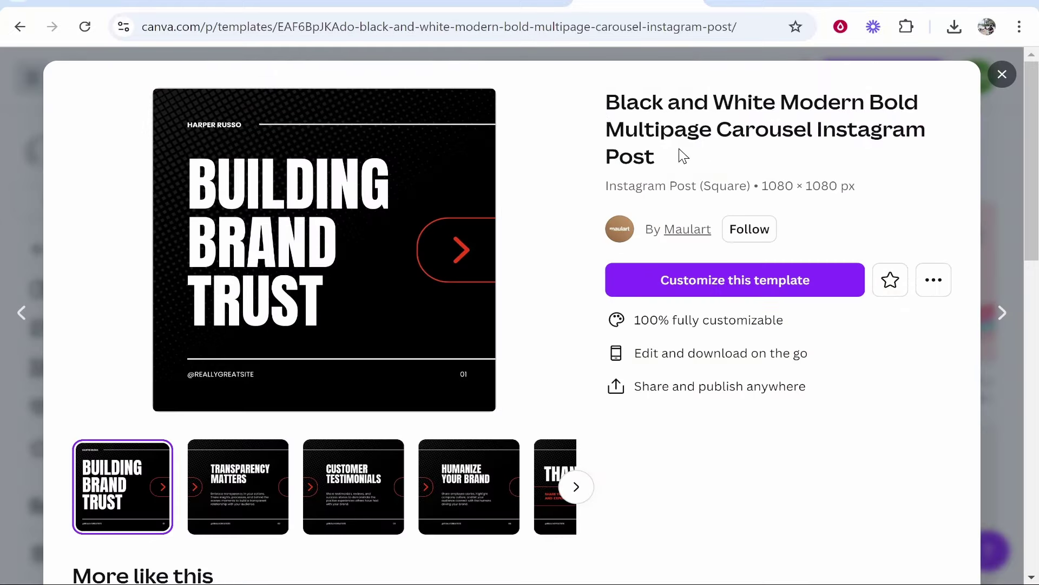
pyautogui.click(752, 280)
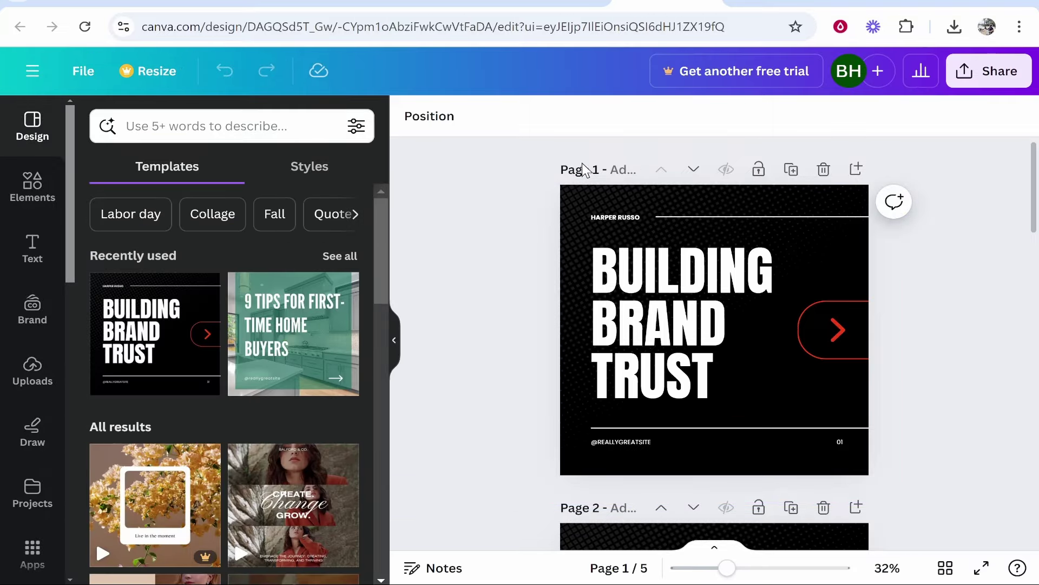
pyautogui.scroll(-10, 586, 178)
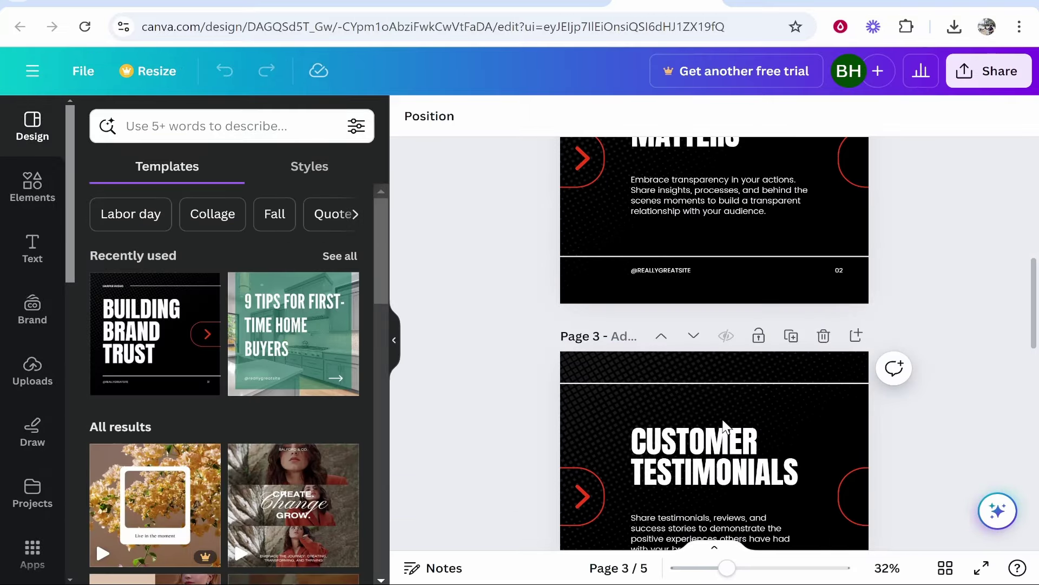
pyautogui.scroll(-8, 604, 374)
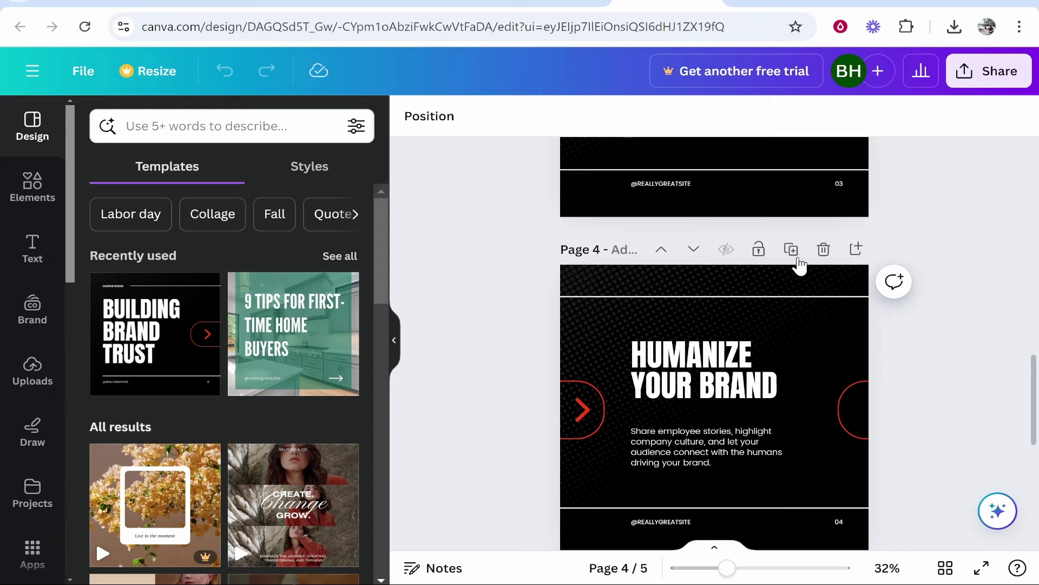
pyautogui.scroll(-5, 812, 352)
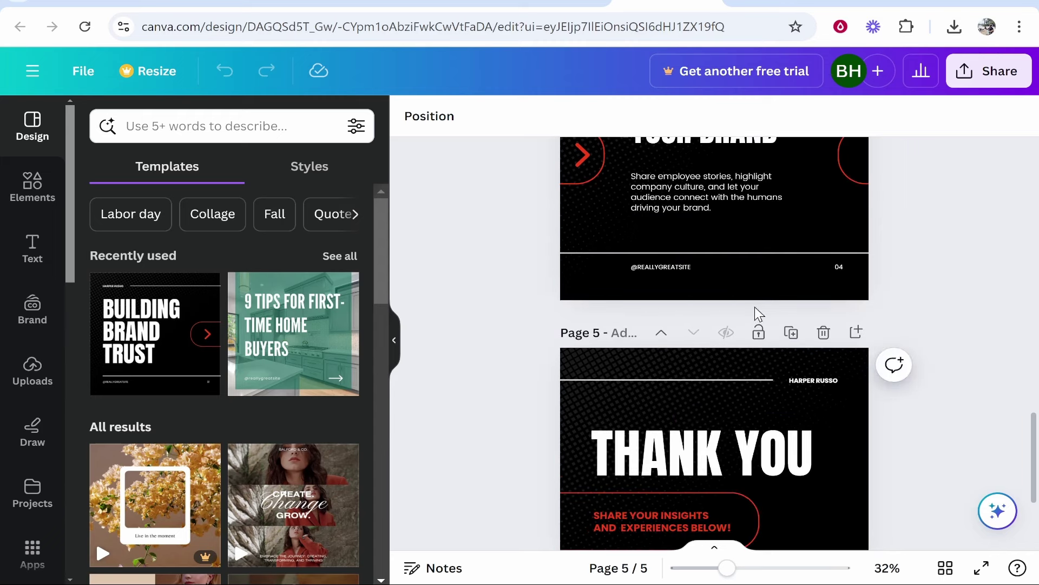
pyautogui.scroll(15, 758, 315)
pyautogui.scroll(8, 812, 347)
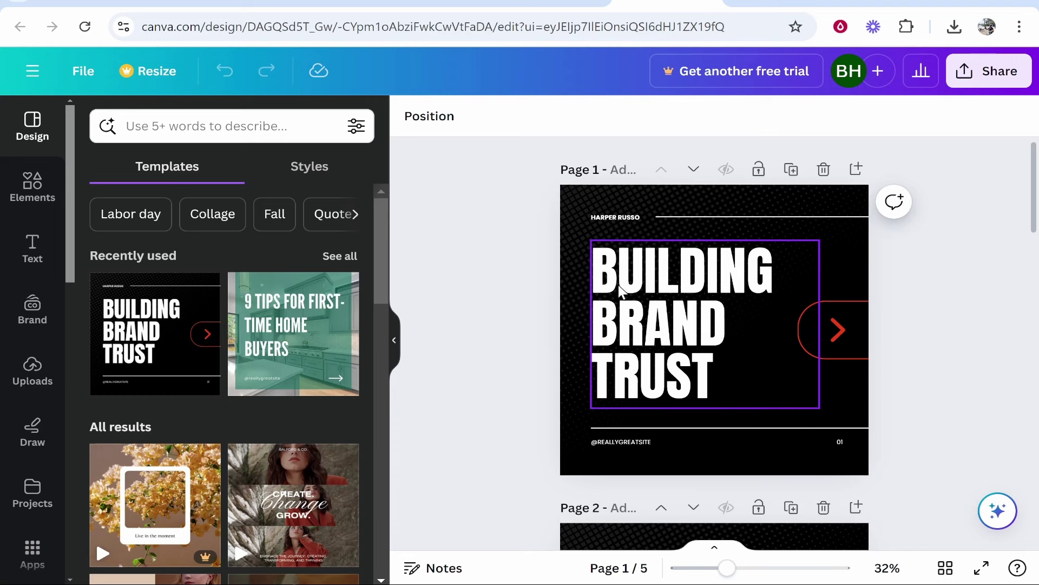
# Clear BUILDING BRAND TRUST from page 1 and type 'THESE 5 WAYS TO MAKE MONEY ONLINE WILL SHOCK YOU'.
pyautogui.doubleClick(710, 360)
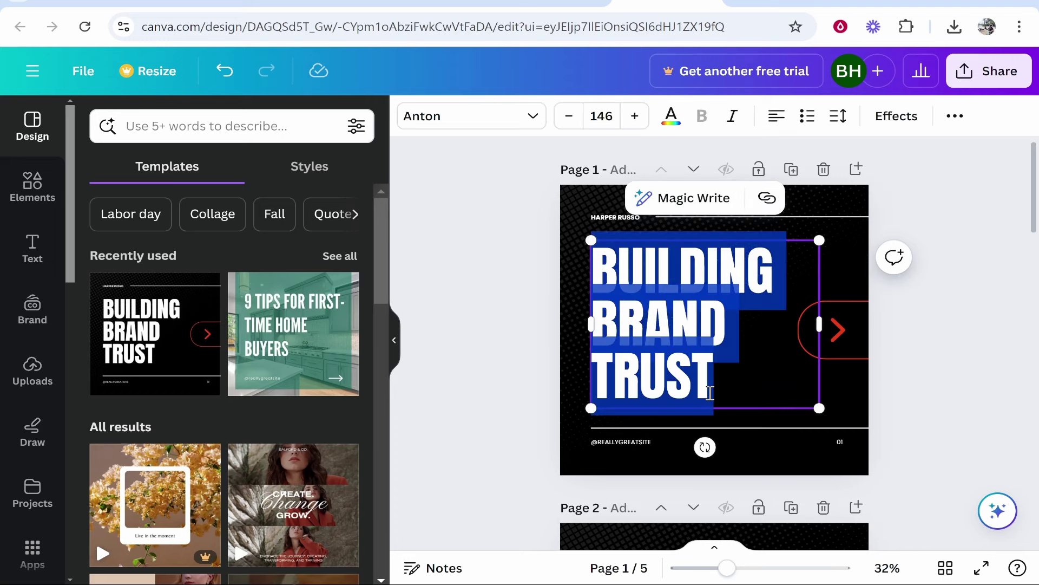
pyautogui.click(729, 389)
pyautogui.click(962, 300)
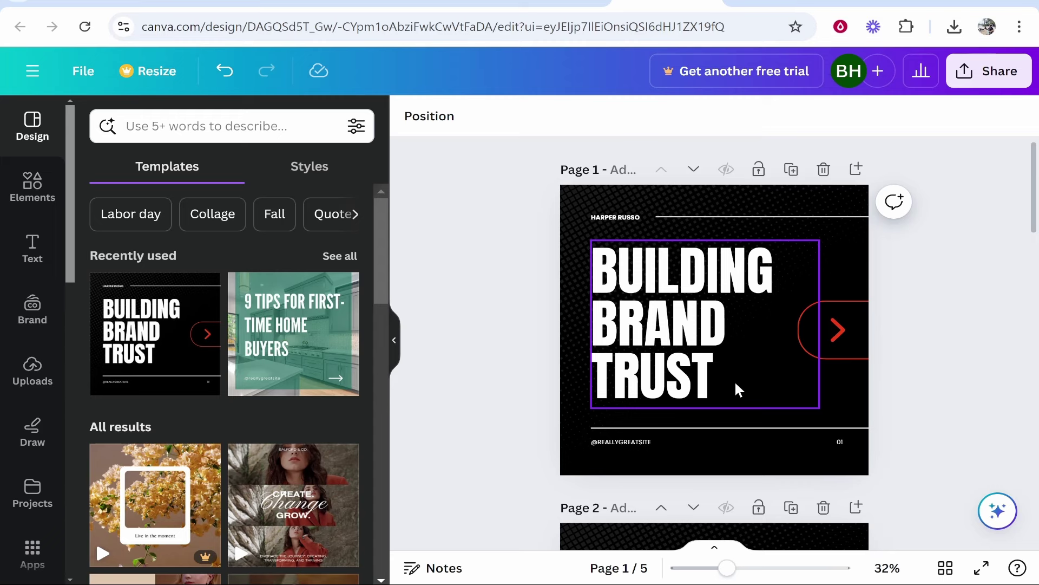
pyautogui.scroll(-5, 736, 381)
pyautogui.scroll(4, 715, 379)
pyautogui.scroll(1, 699, 379)
pyautogui.doubleClick(736, 371)
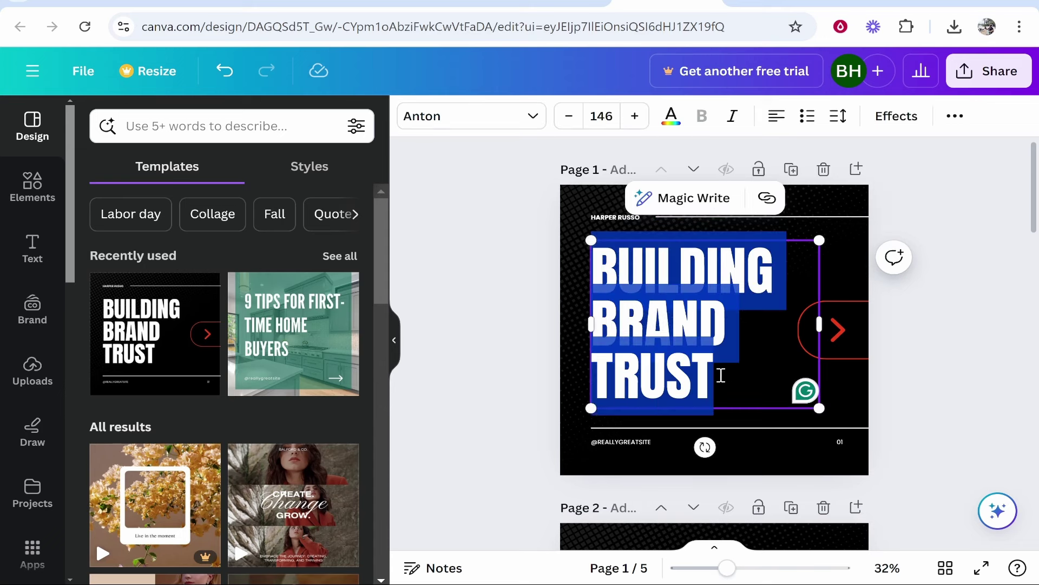
pyautogui.press('BackSpace')
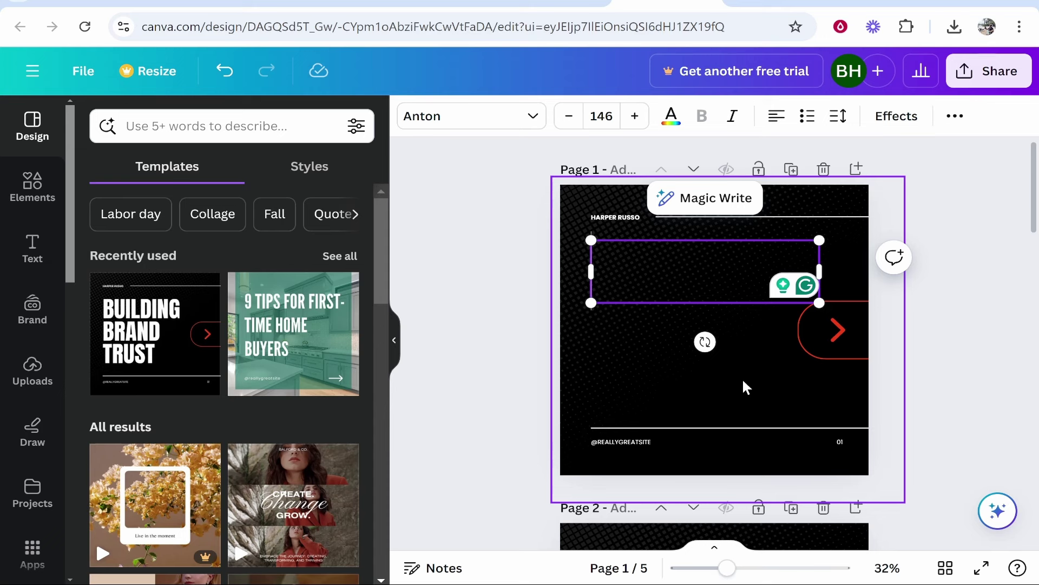
pyautogui.write('THE')
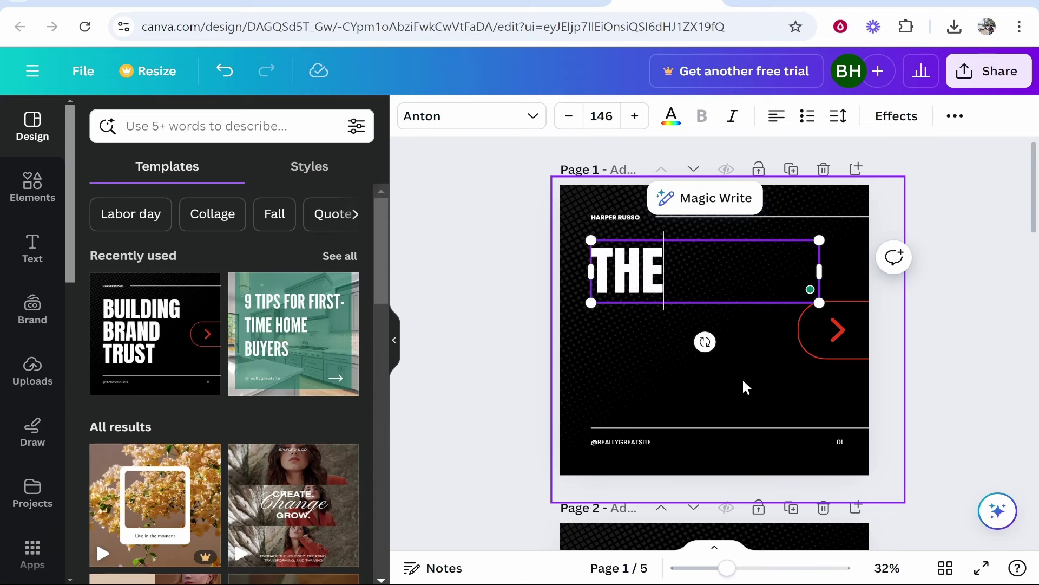
pyautogui.write('SE 5 WAYS TO MA')
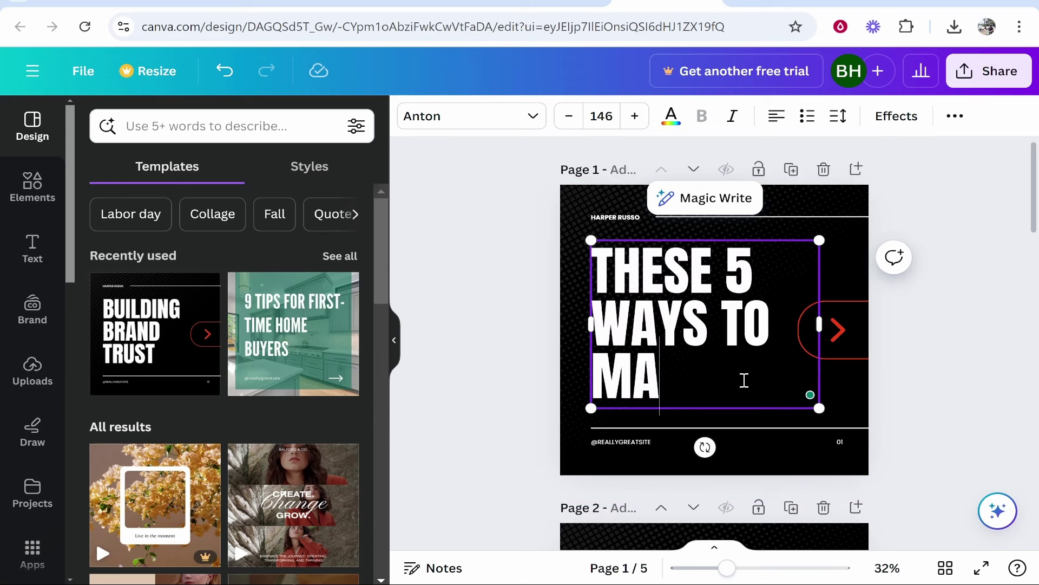
pyautogui.write('KE MONEY ONLINE')
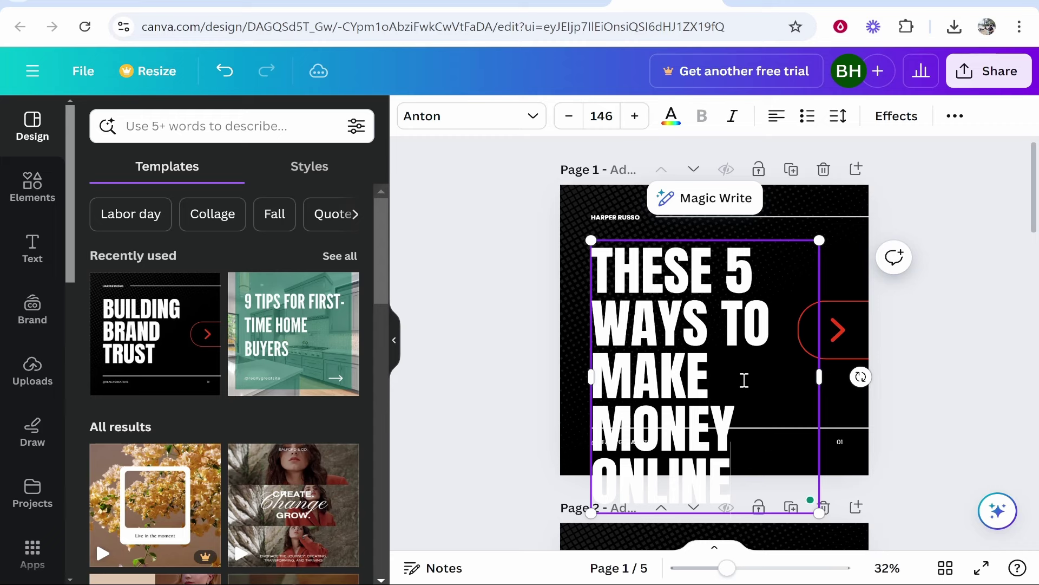
pyautogui.write(' WILL SHOCK YOU')
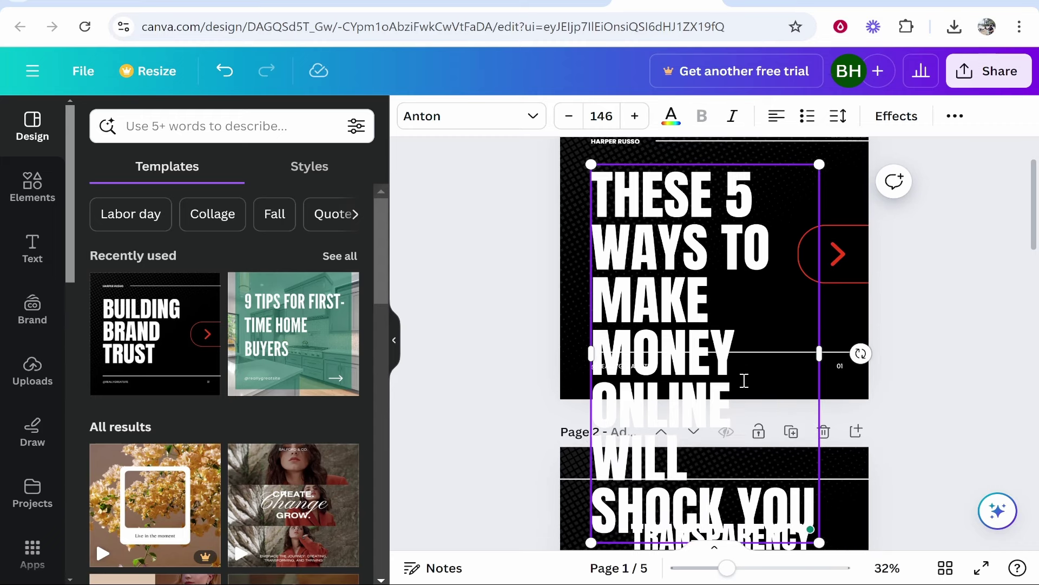
# Shrink the page 1 heading's font size down to 94.
pyautogui.scroll(-2, 749, 474)
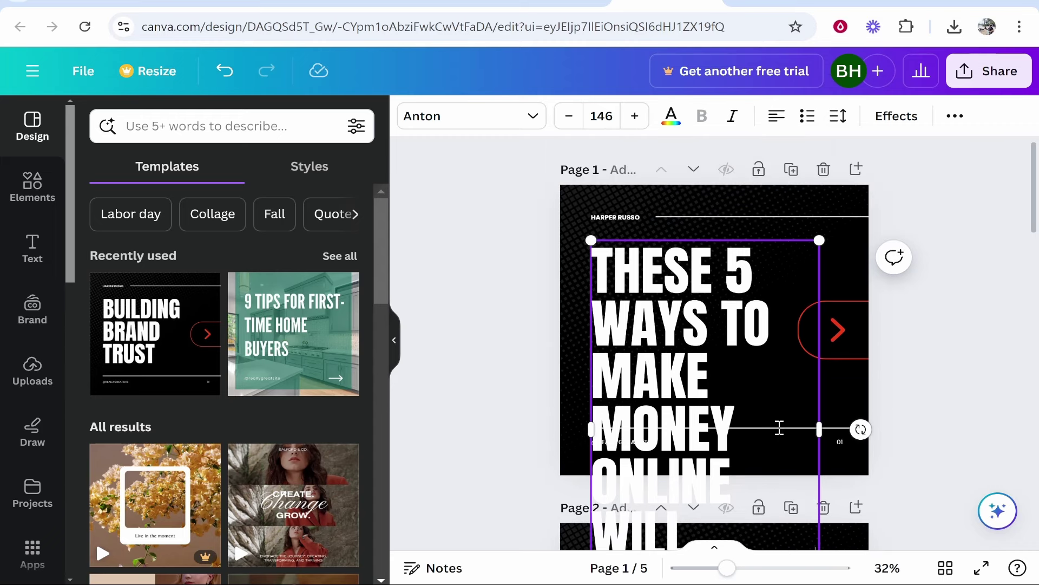
pyautogui.moveTo(808, 422); pyautogui.dragTo(593, 249)
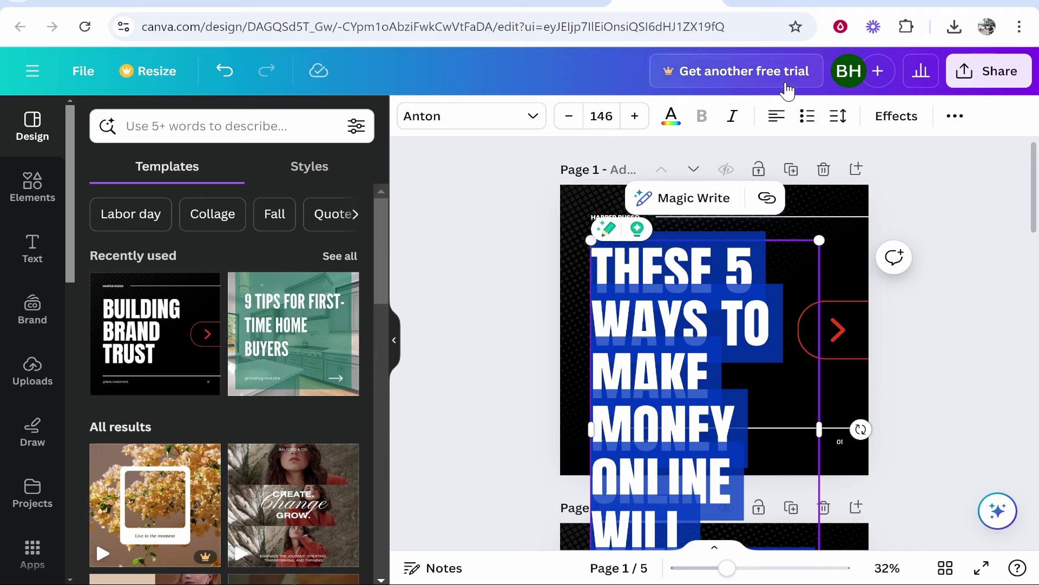
pyautogui.click(543, 117)
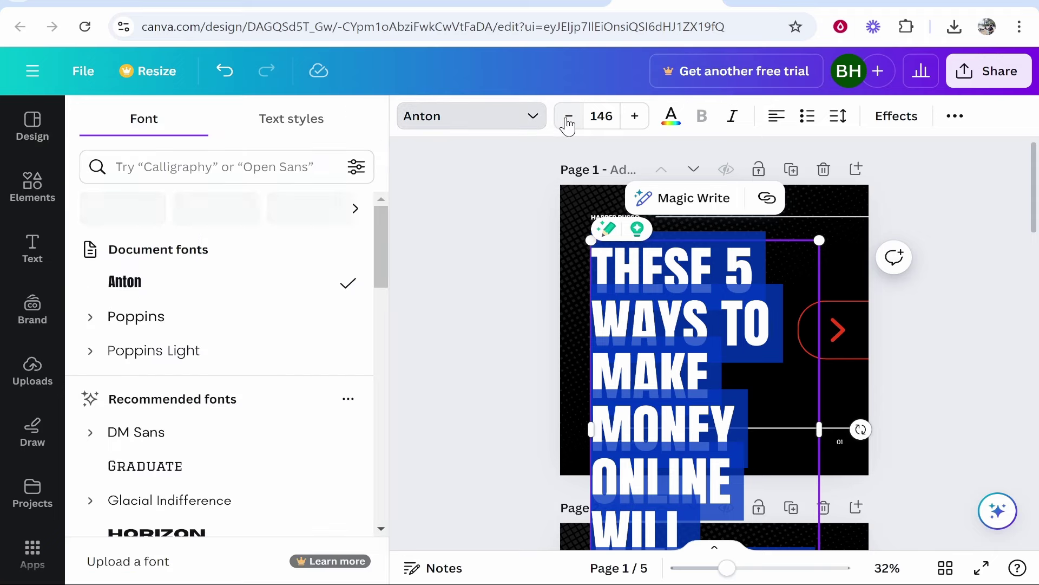
pyautogui.click(568, 117)
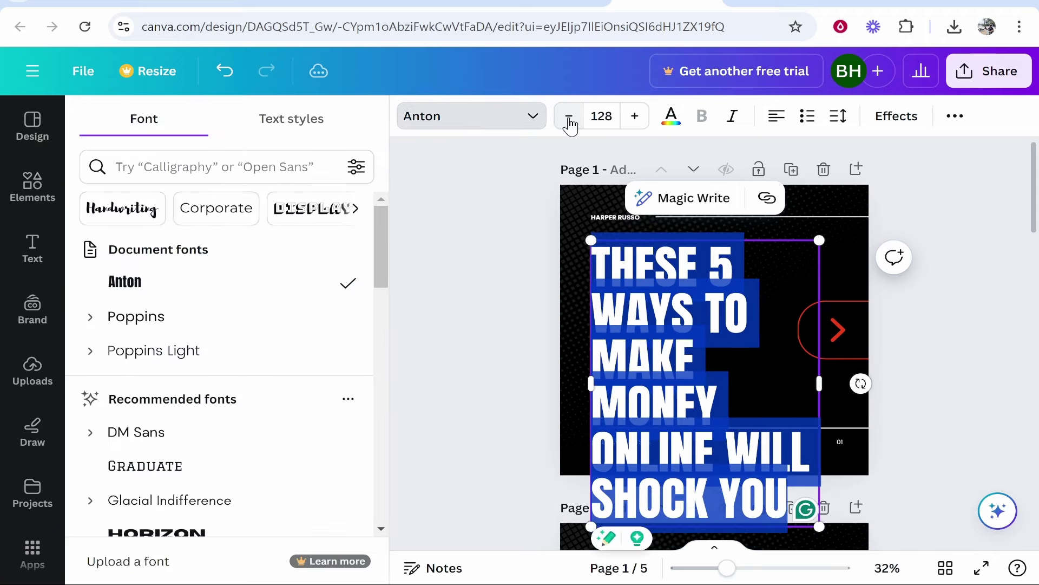
pyautogui.click(568, 117)
pyautogui.click(569, 117)
pyautogui.click(568, 117)
pyautogui.click(724, 356)
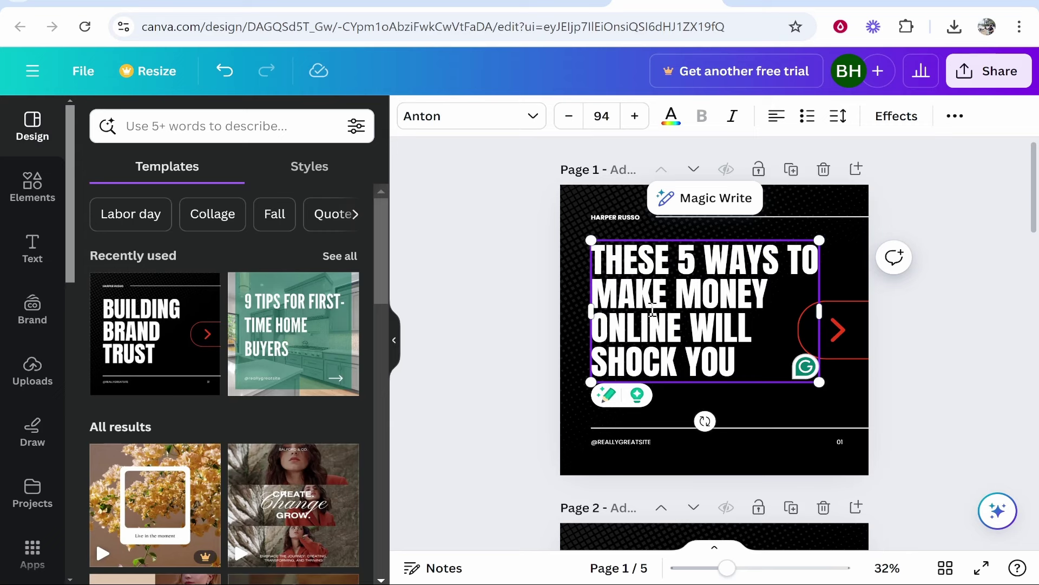
# Reselect the whole heading and settle its font size back at 94.
pyautogui.tripleClick(707, 339)
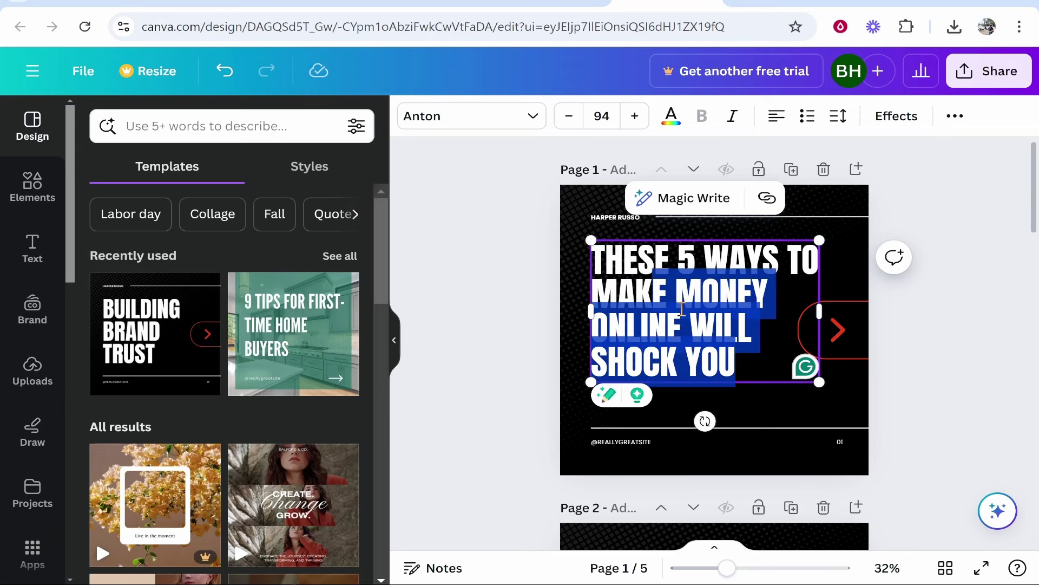
pyautogui.click(681, 337)
pyautogui.moveTo(741, 357); pyautogui.dragTo(570, 238)
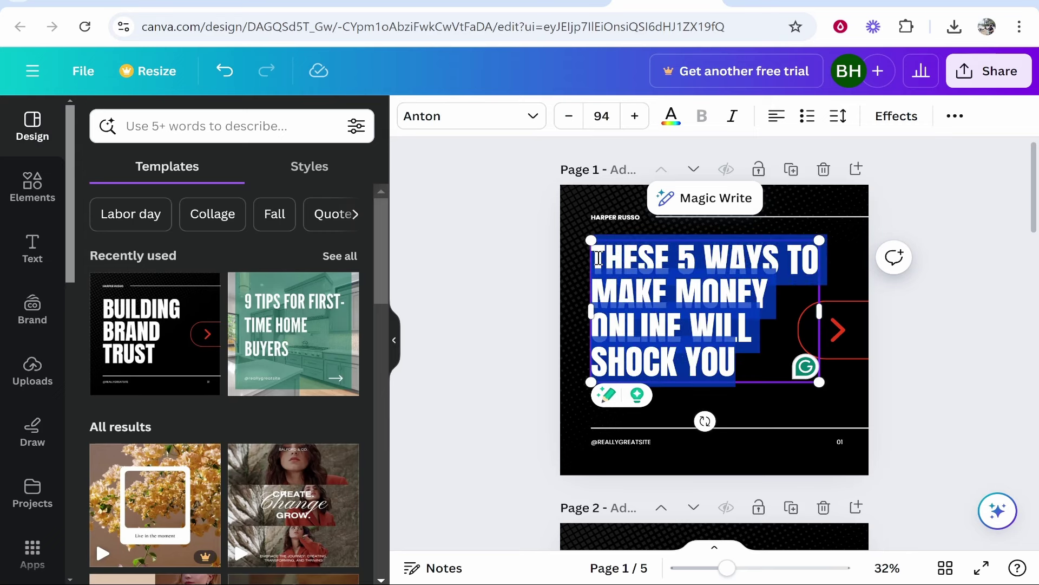
pyautogui.click(635, 116)
pyautogui.click(635, 116)
pyautogui.click(635, 115)
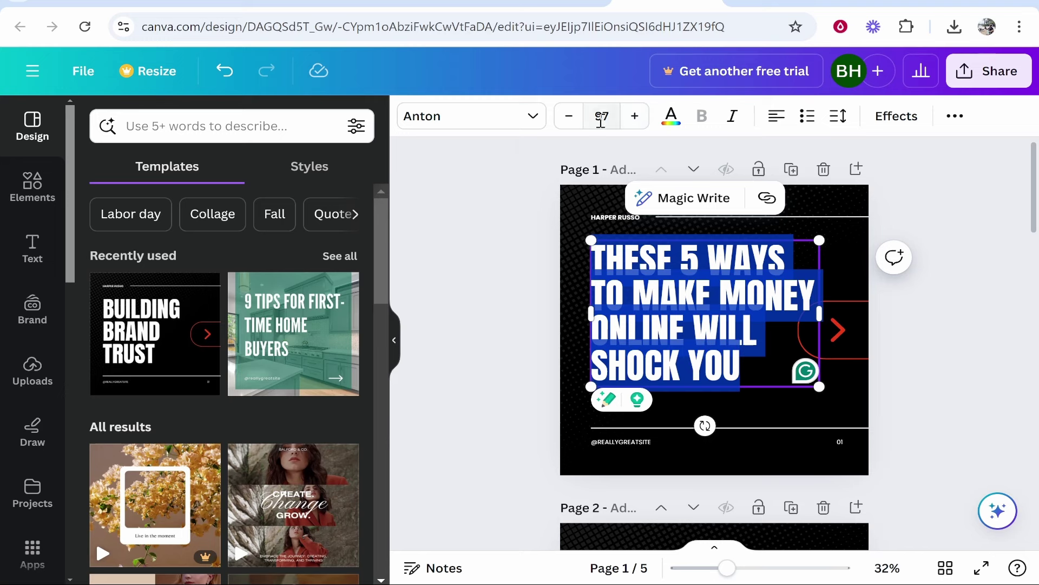
pyautogui.click(568, 115)
pyautogui.click(568, 116)
pyautogui.click(569, 116)
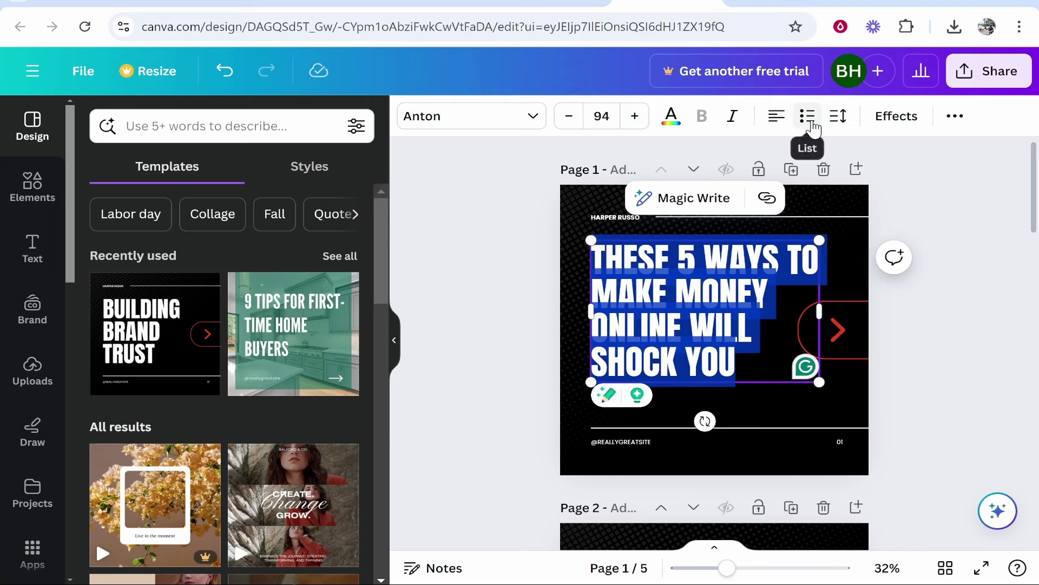
# Loosen the heading's line spacing to about 1.13.
pyautogui.click(839, 117)
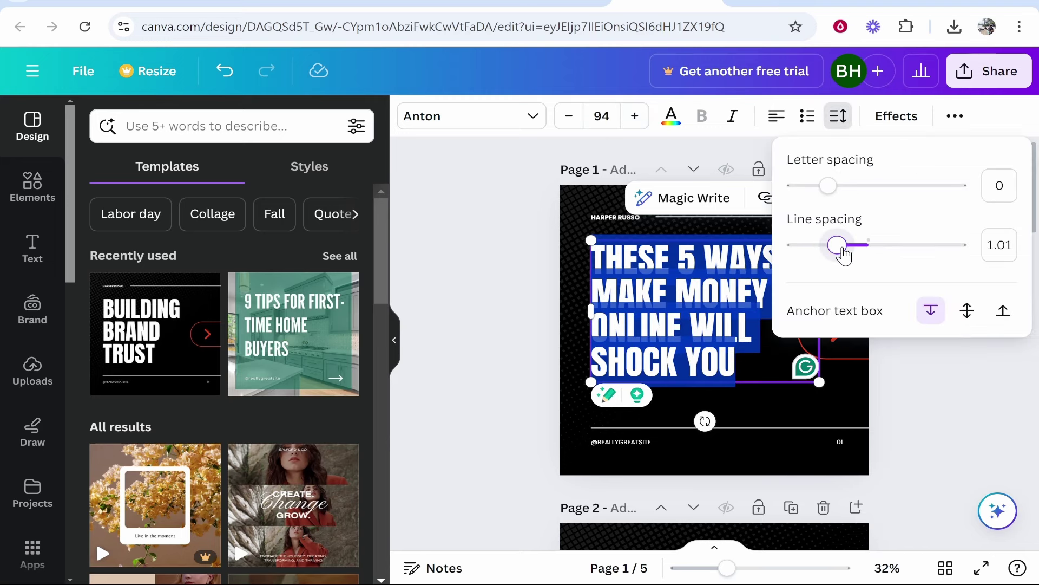
pyautogui.moveTo(839, 244); pyautogui.dragTo(846, 251)
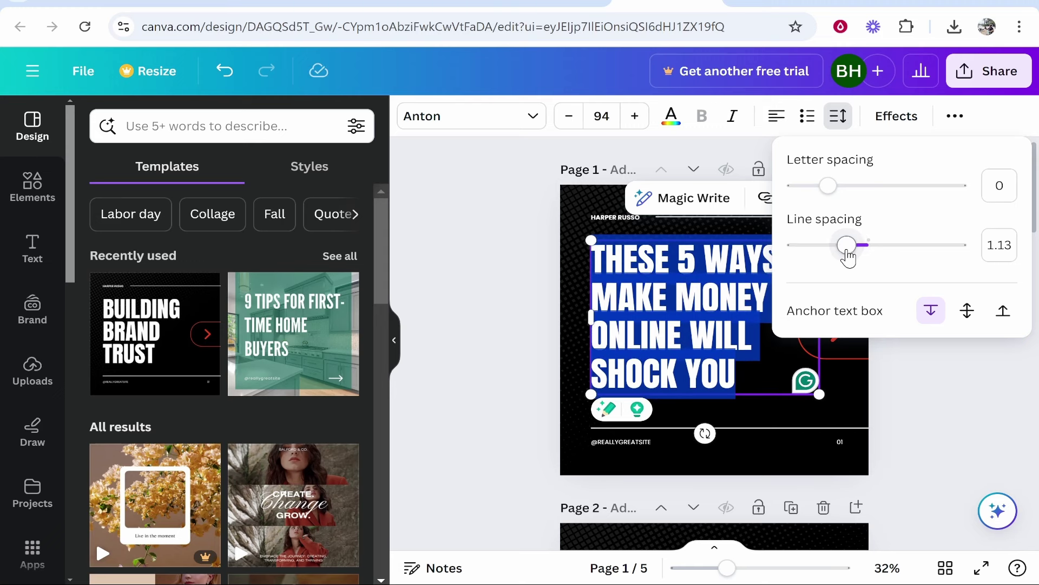
pyautogui.click(949, 355)
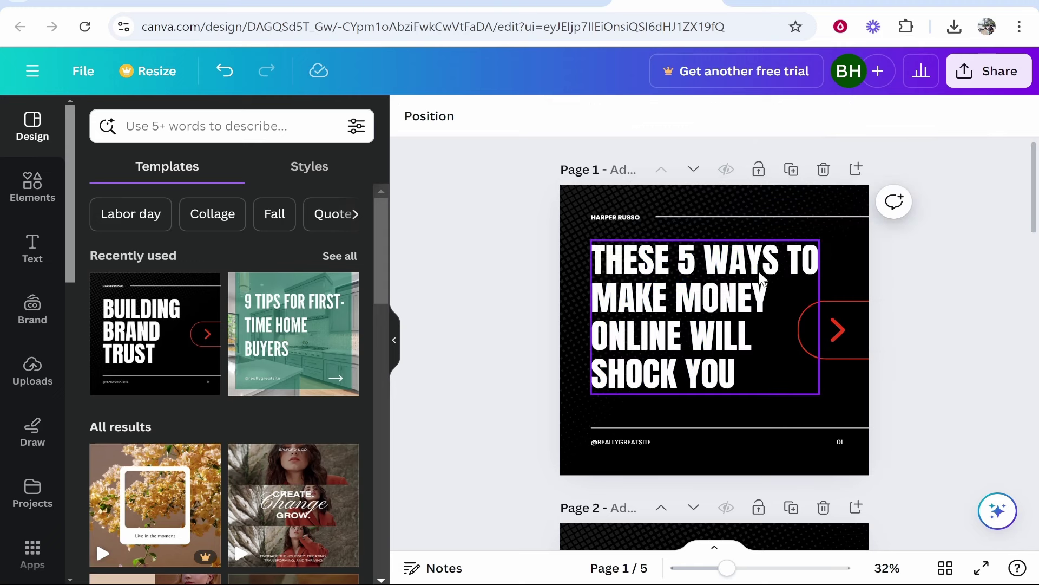
# Colour the words MAKE MONEY ONLINE in the page 1 heading red (#e93b04).
pyautogui.click(695, 301)
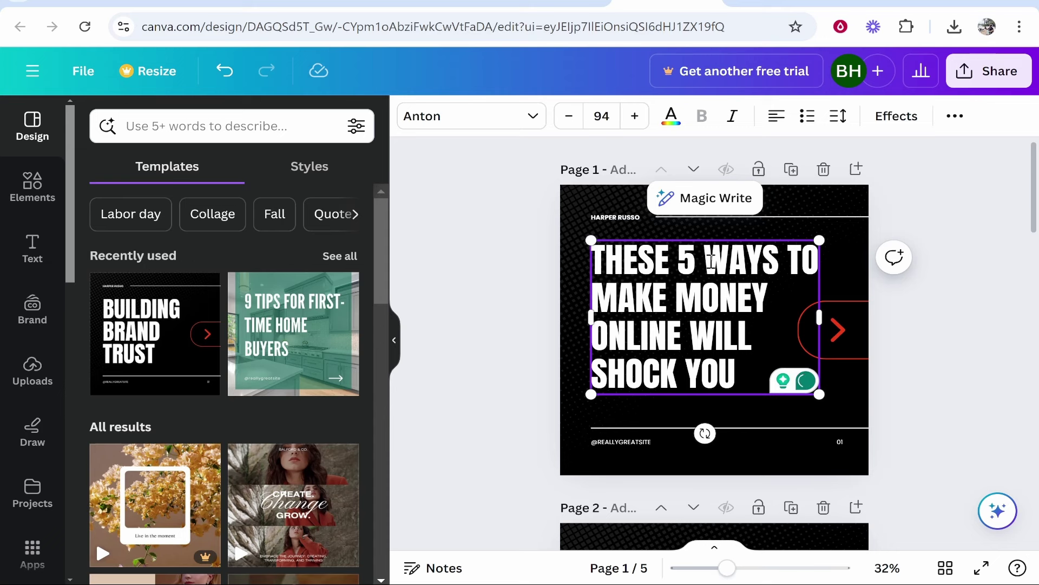
pyautogui.moveTo(603, 295); pyautogui.dragTo(681, 338)
pyautogui.click(673, 116)
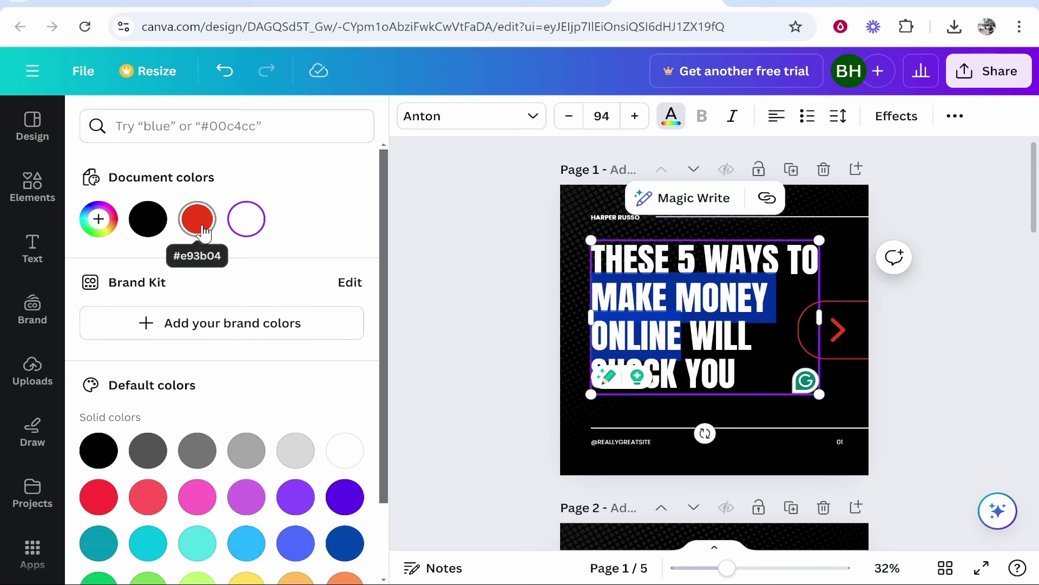
pyautogui.scroll(-2, 217, 325)
pyautogui.scroll(1, 237, 433)
pyautogui.click(197, 216)
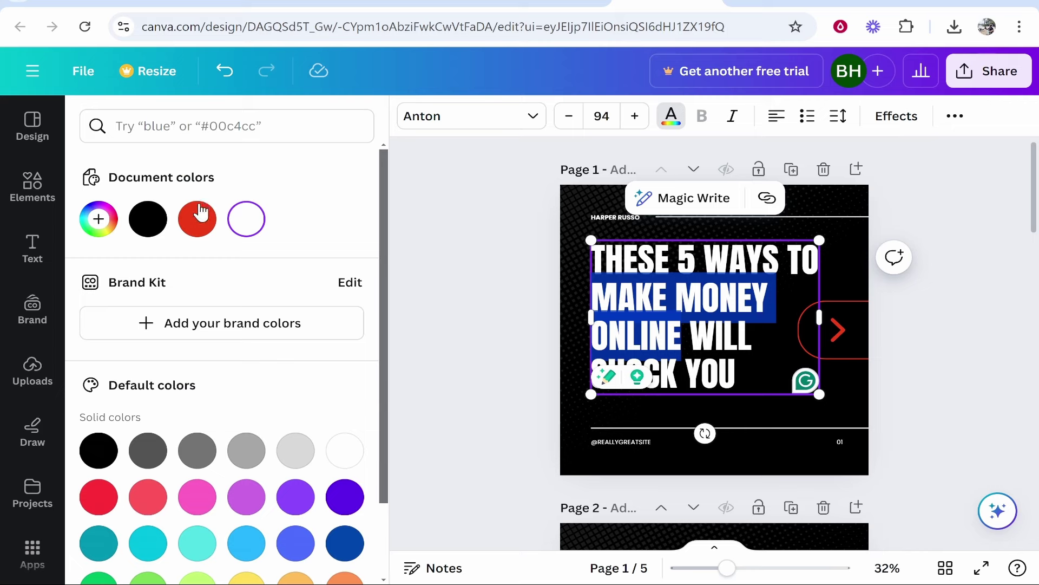
# Add an exclamation mark after SHOCK YOU in the heading.
pyautogui.click(743, 382)
pyautogui.write('!')
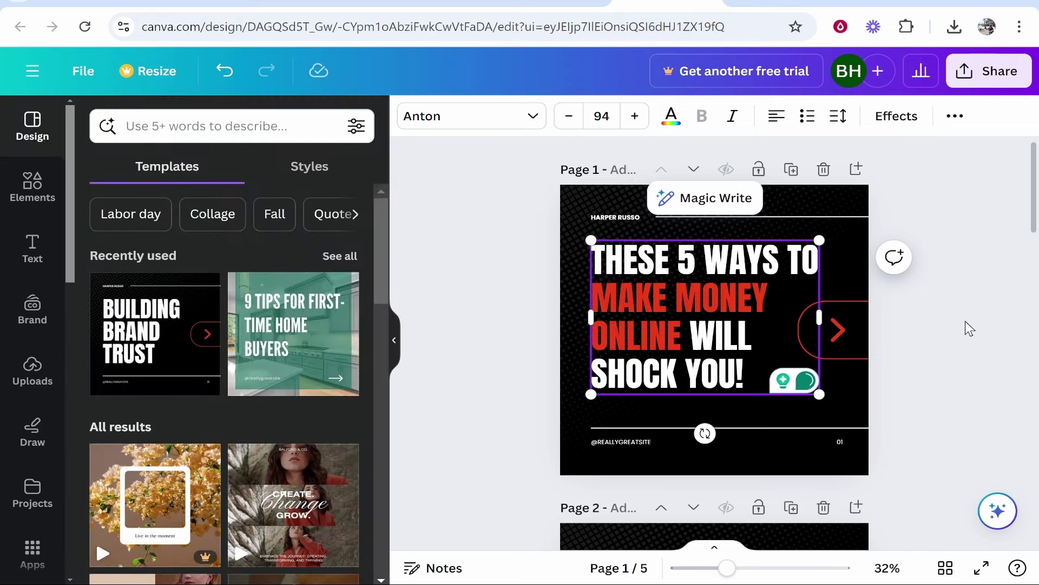
pyautogui.click(1011, 322)
pyautogui.click(628, 439)
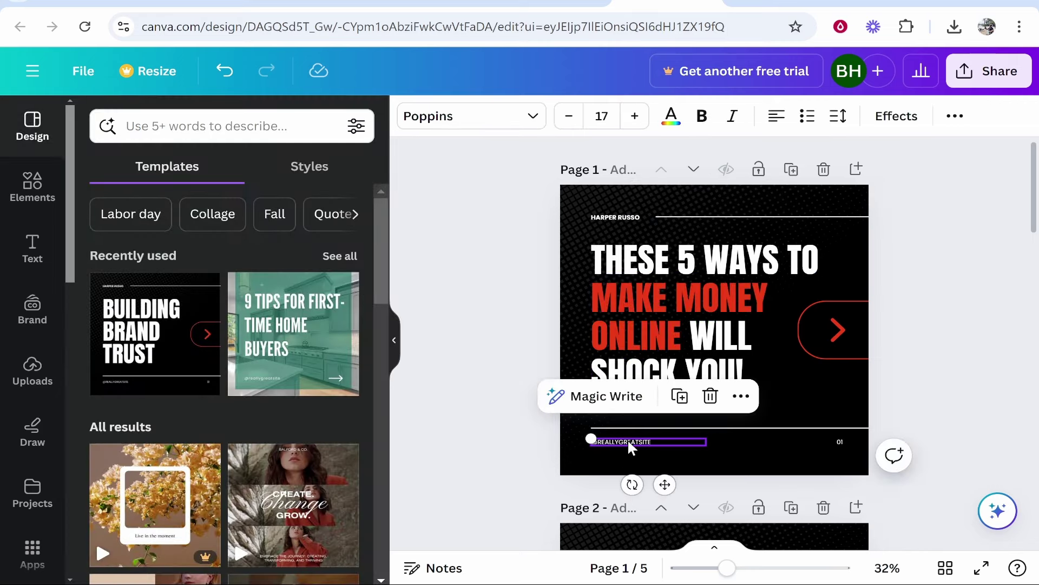
pyautogui.press('Delete')
pyautogui.click(840, 441)
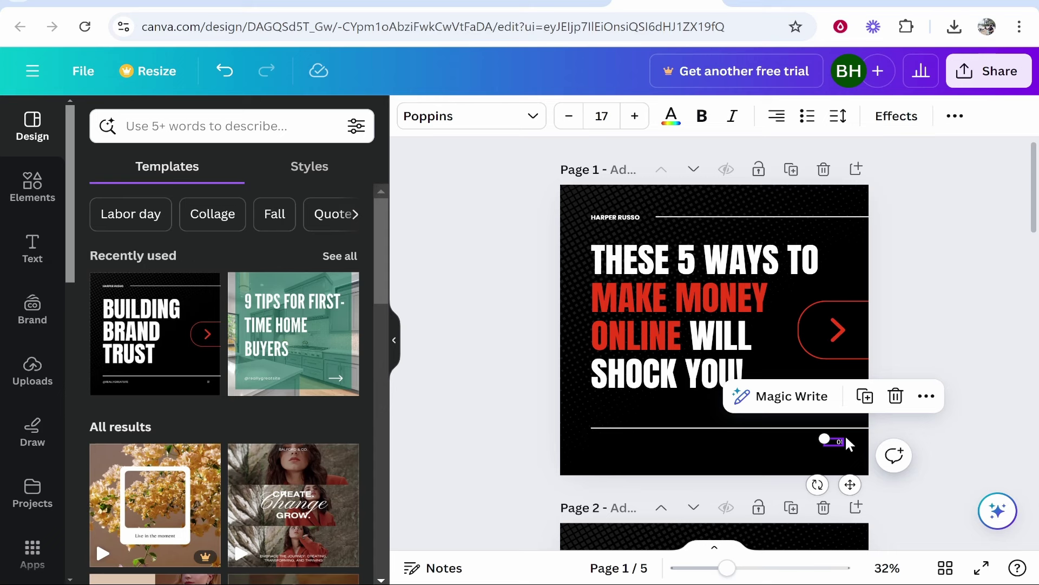
pyautogui.press('Delete')
pyautogui.click(612, 215)
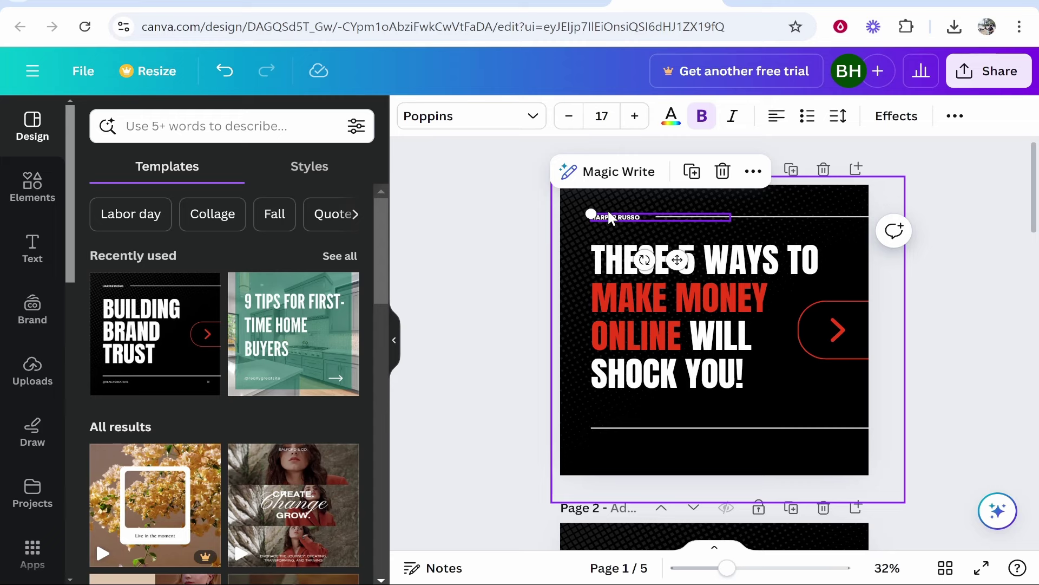
pyautogui.press('Delete')
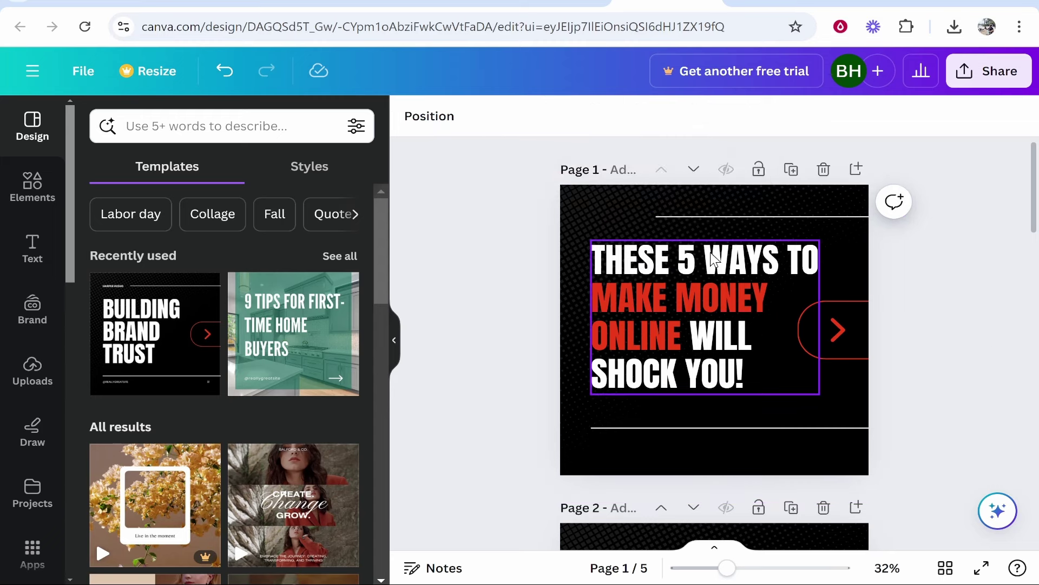
# Replace page 2's TRANSPARENCY MATTERS heading with '1. YOUTUBE SEARCH BASED CHANNELS'.
pyautogui.scroll(-6, 714, 298)
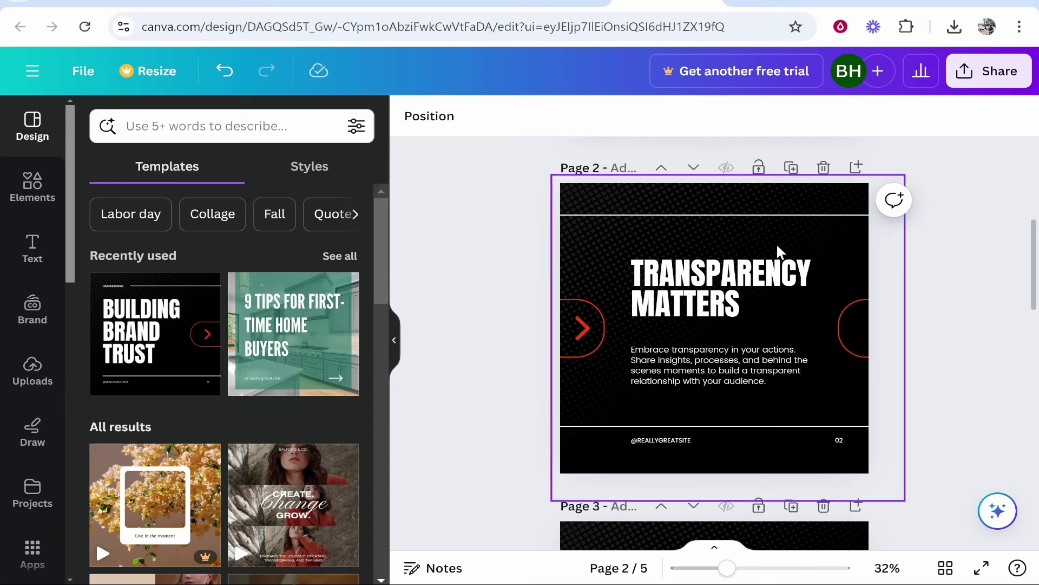
pyautogui.click(742, 297)
pyautogui.click(747, 304)
pyautogui.click(768, 309)
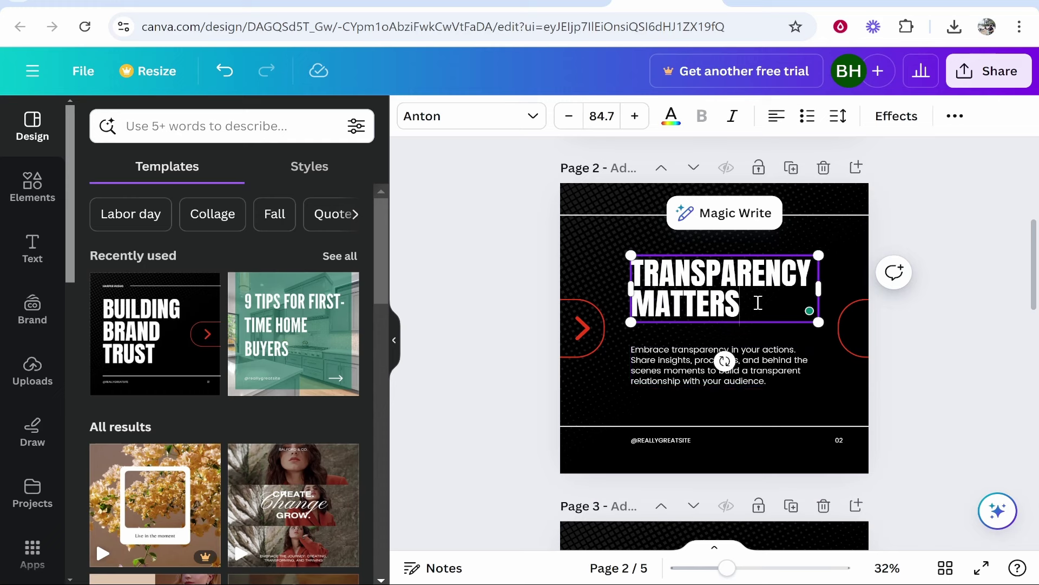
pyautogui.hotkey('ctrl', 'a')
pyautogui.press('BackSpace')
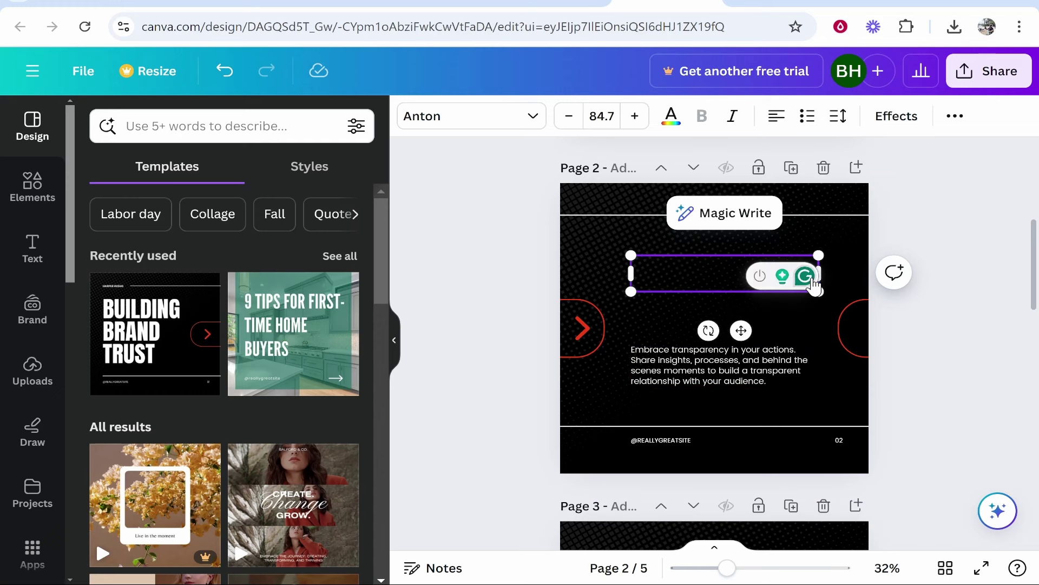
pyautogui.write('1.')
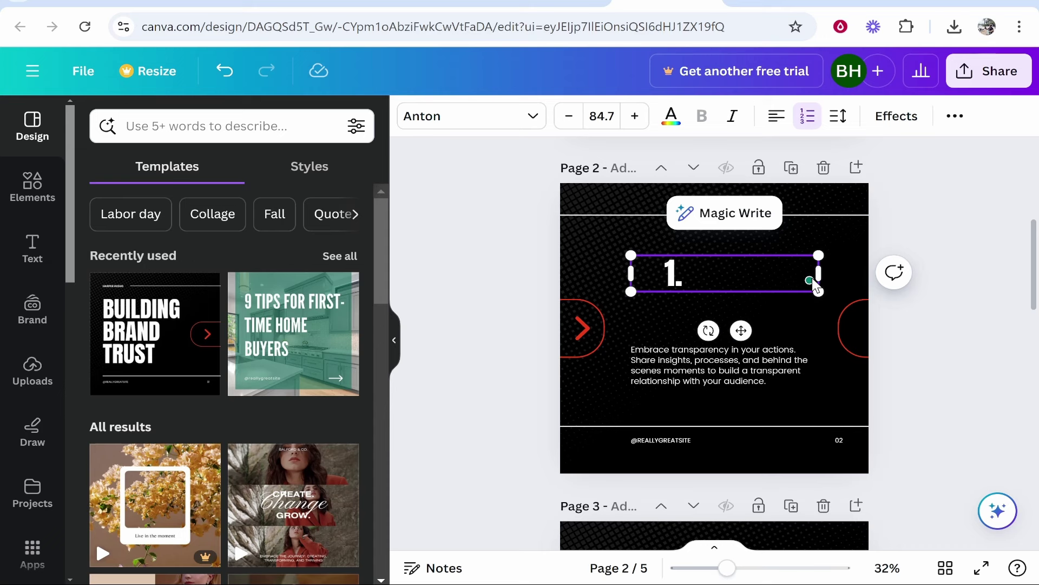
pyautogui.write(' YOUTUBE SEAR')
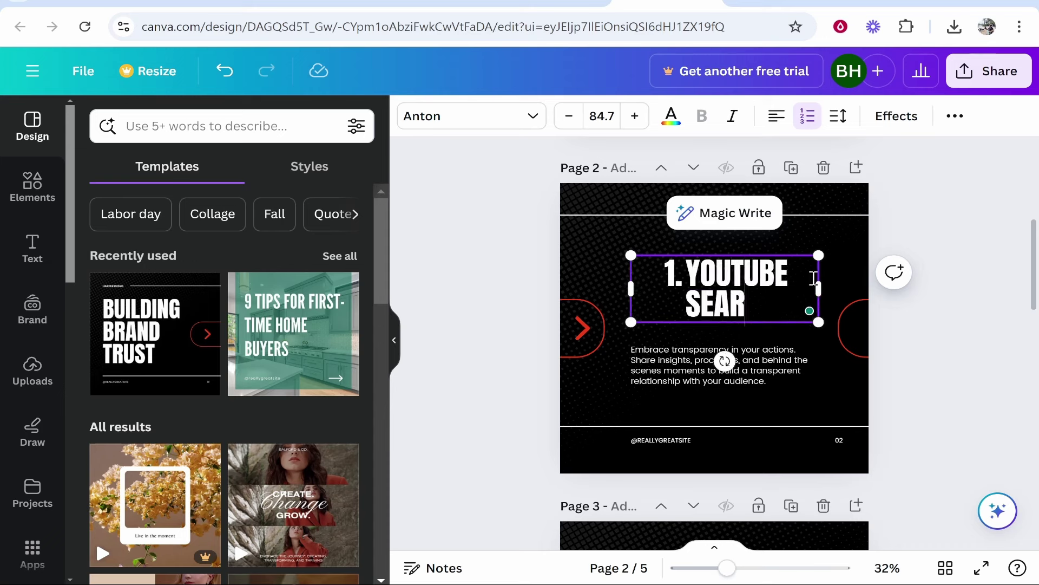
pyautogui.write('CH BASED CHANNELS')
# Reduce the font size, centre-align and enlarge the heading, moving it toward the page top.
pyautogui.hotkey('ctrl', 'a')
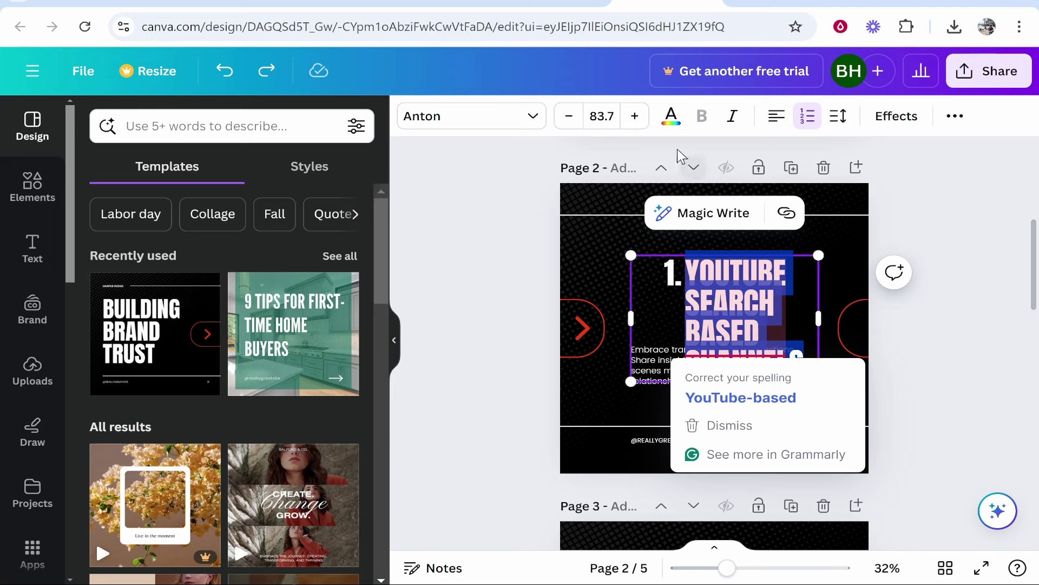
pyautogui.moveTo(569, 123); pyautogui.dragTo(568, 123)
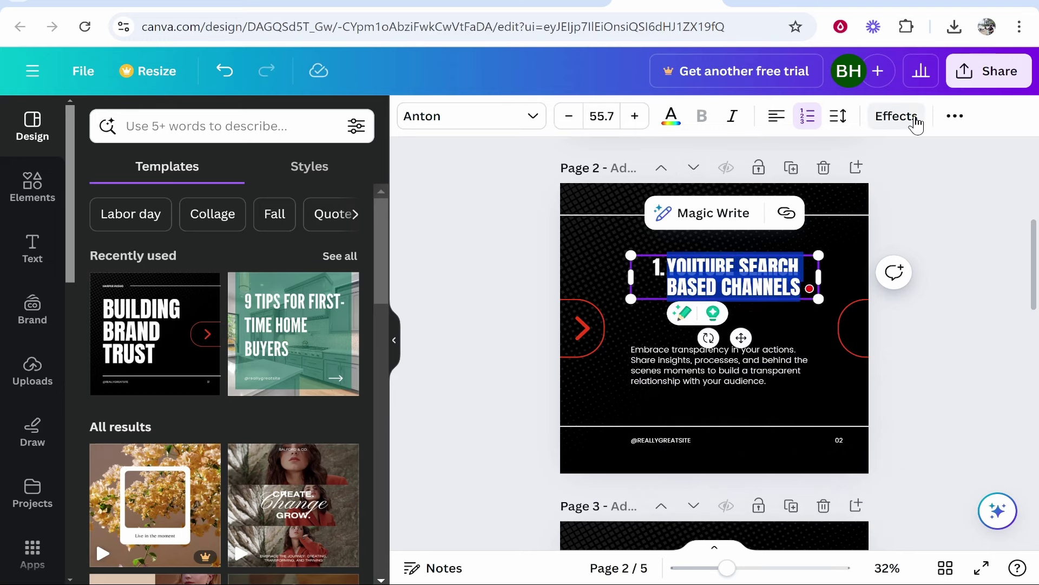
pyautogui.click(776, 123)
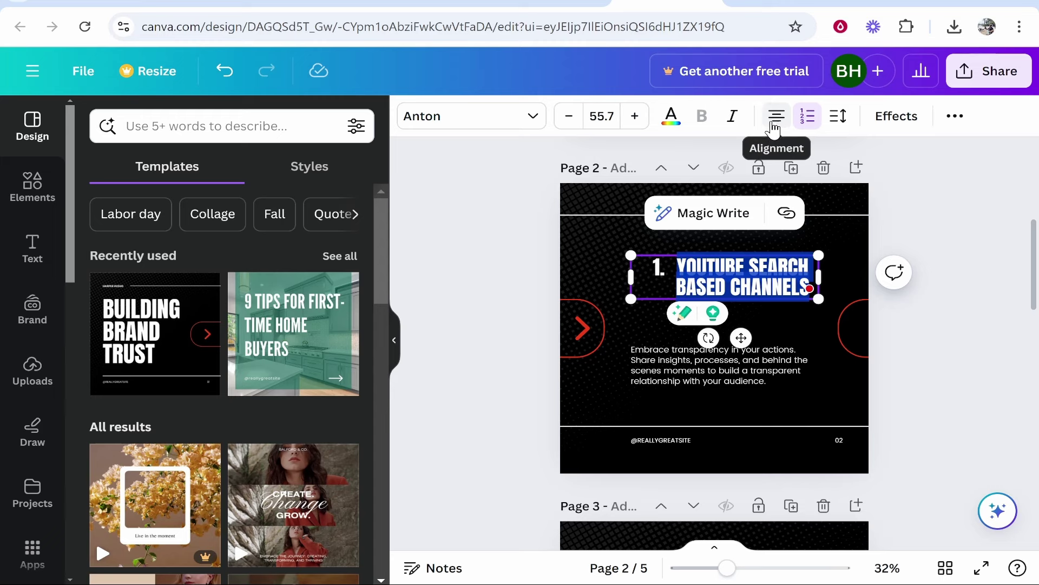
pyautogui.moveTo(818, 299); pyautogui.dragTo(840, 291)
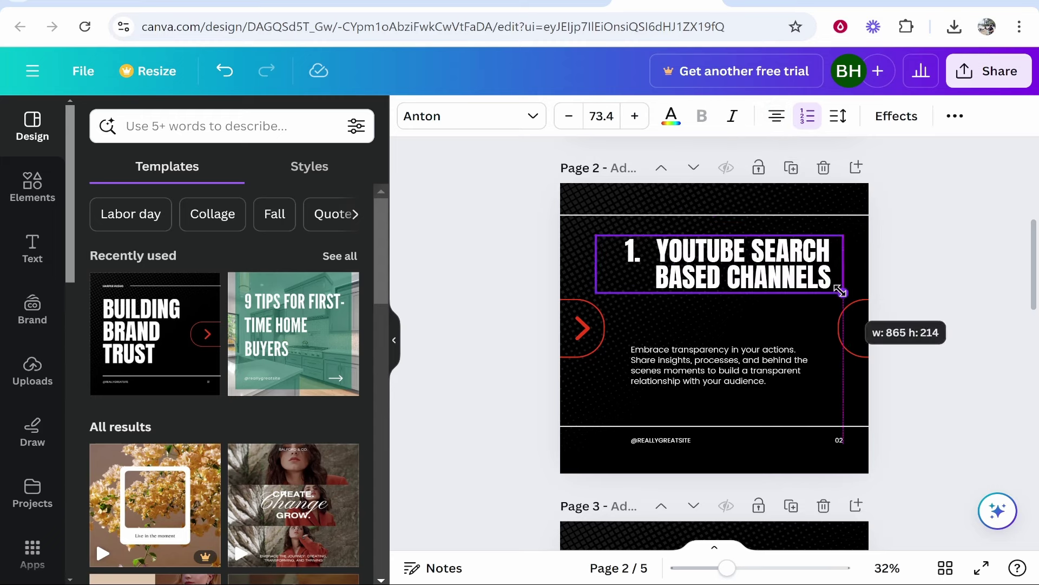
pyautogui.moveTo(765, 266); pyautogui.dragTo(753, 262)
pyautogui.rightClick(902, 301)
pyautogui.click(899, 301)
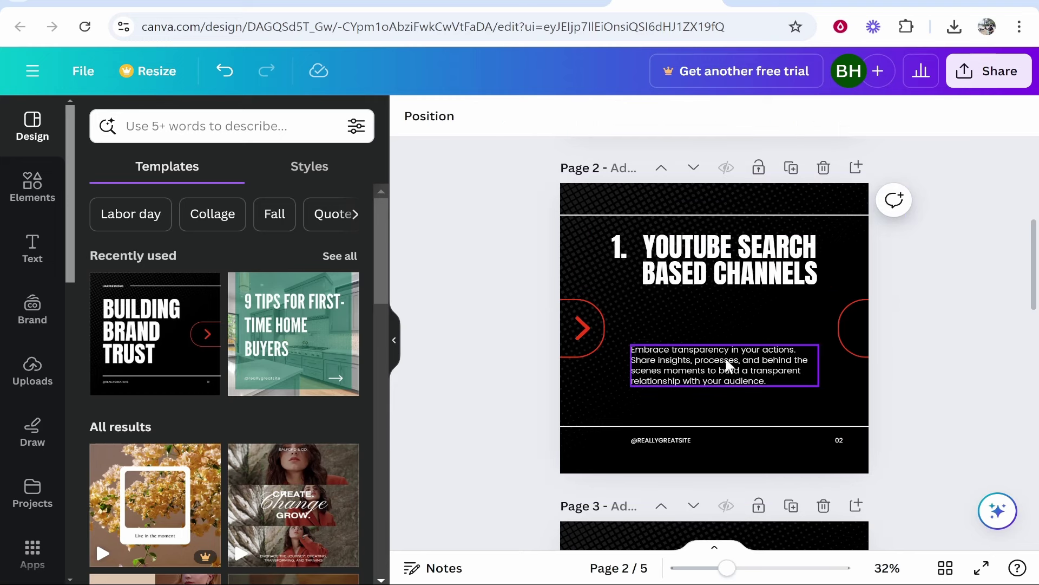
# Move page 2's body paragraph up beneath the new heading.
pyautogui.moveTo(728, 366); pyautogui.dragTo(735, 335)
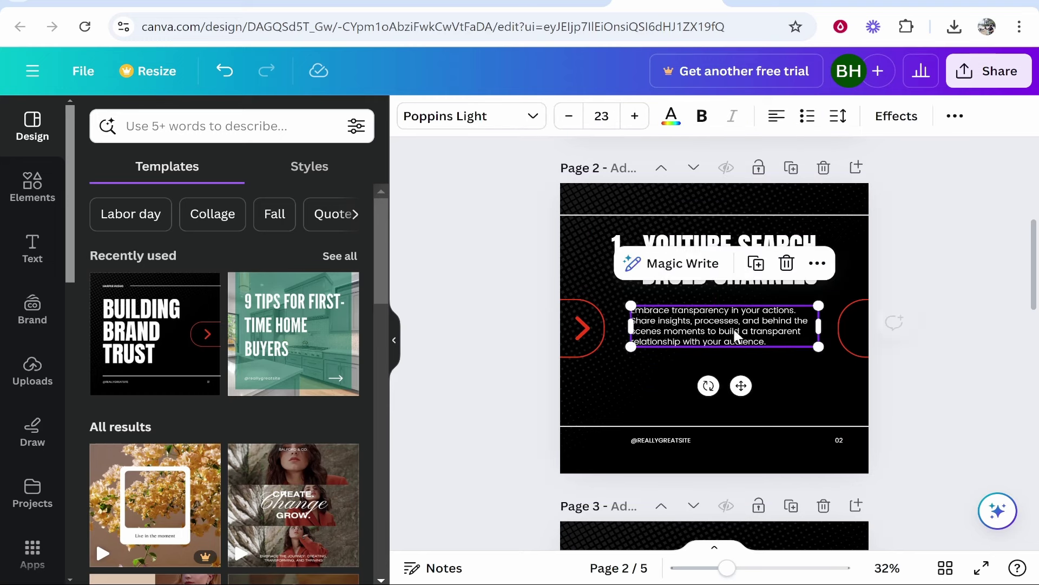
pyautogui.click(761, 357)
pyautogui.click(764, 333)
pyautogui.doubleClick(764, 333)
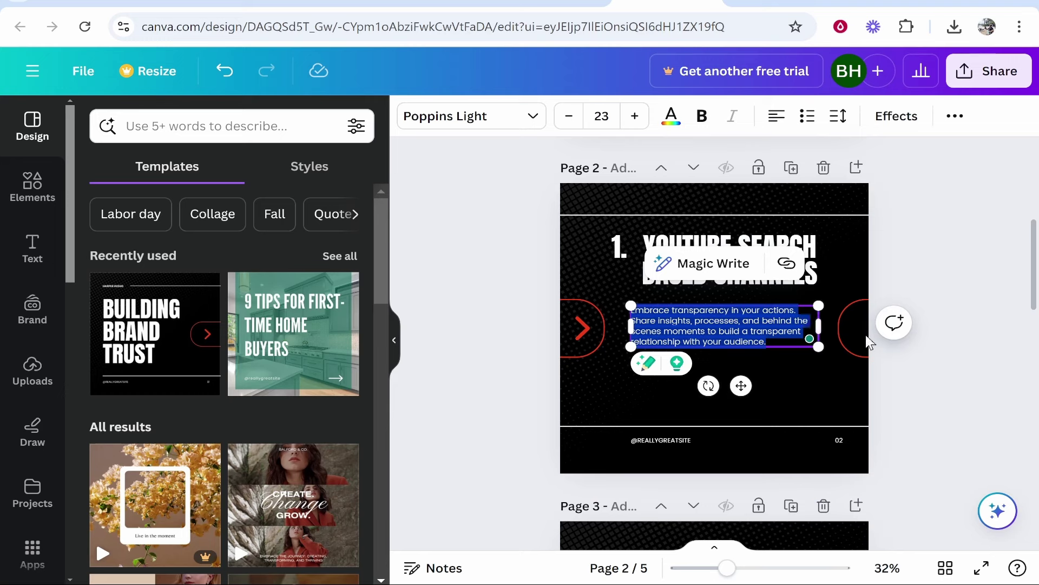
pyautogui.click(974, 335)
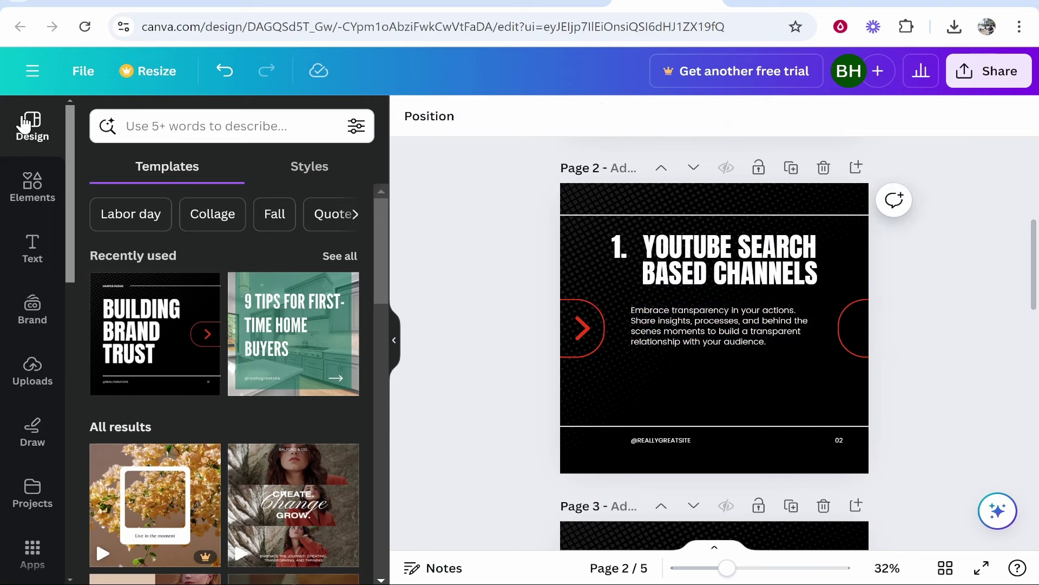
# Show the Elements library in the left sidebar.
pyautogui.scroll(-10, 206, 346)
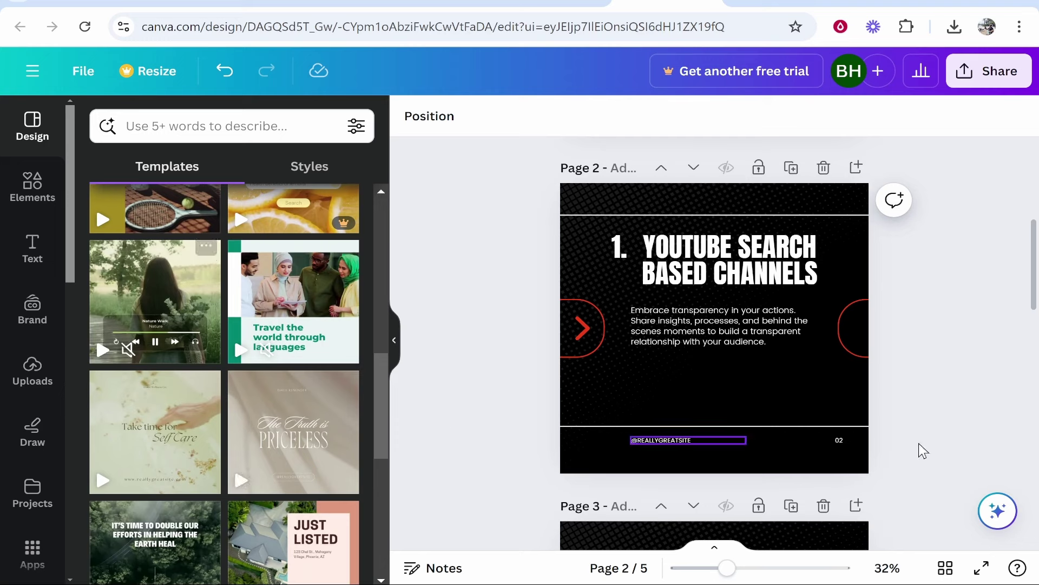
pyautogui.scroll(3, 238, 292)
pyautogui.click(55, 189)
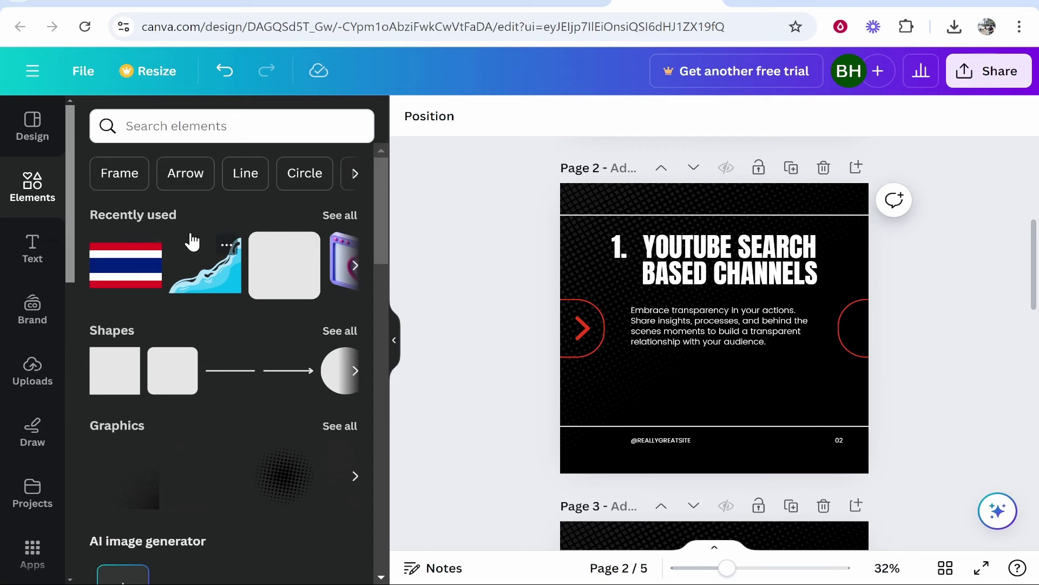
pyautogui.scroll(-3, 153, 339)
pyautogui.scroll(3, 173, 360)
# Search Elements for 'youtube logo' and drop the red YouTube logo onto page 2.
pyautogui.click(177, 123)
pyautogui.write('you')
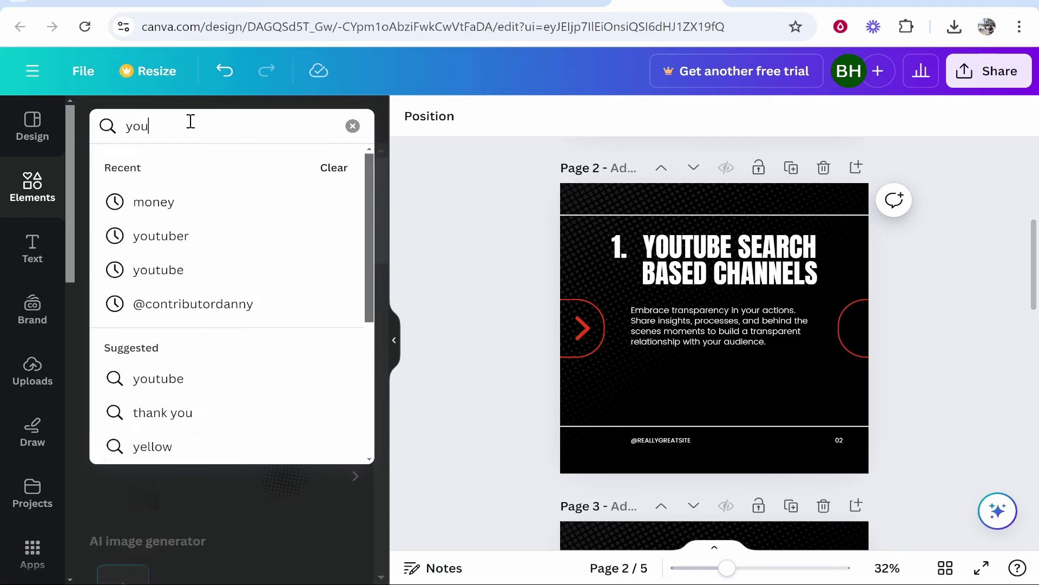
pyautogui.write('tube logo')
pyautogui.press('Return')
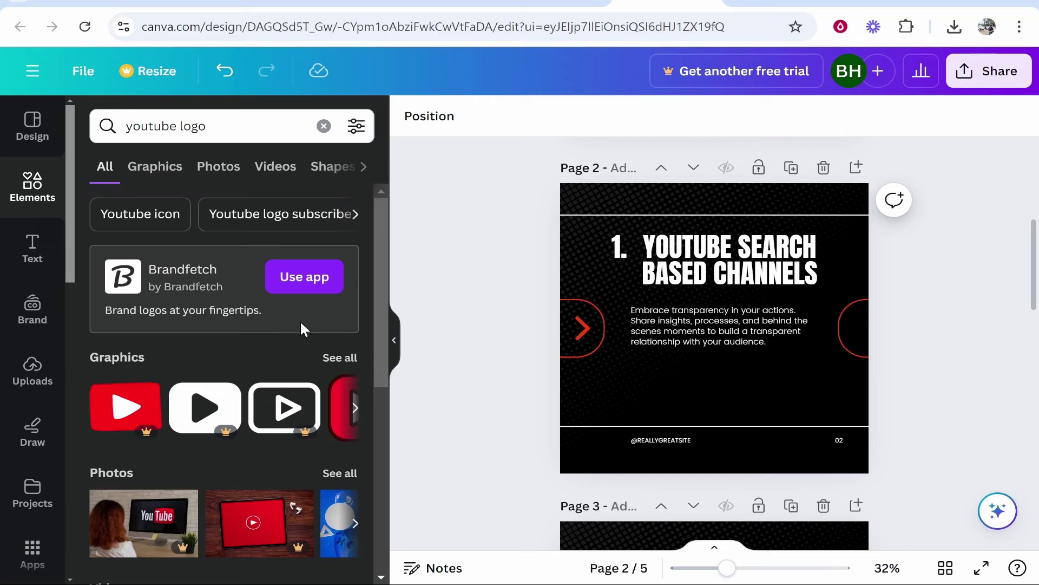
pyautogui.click(340, 358)
pyautogui.scroll(-3, 167, 277)
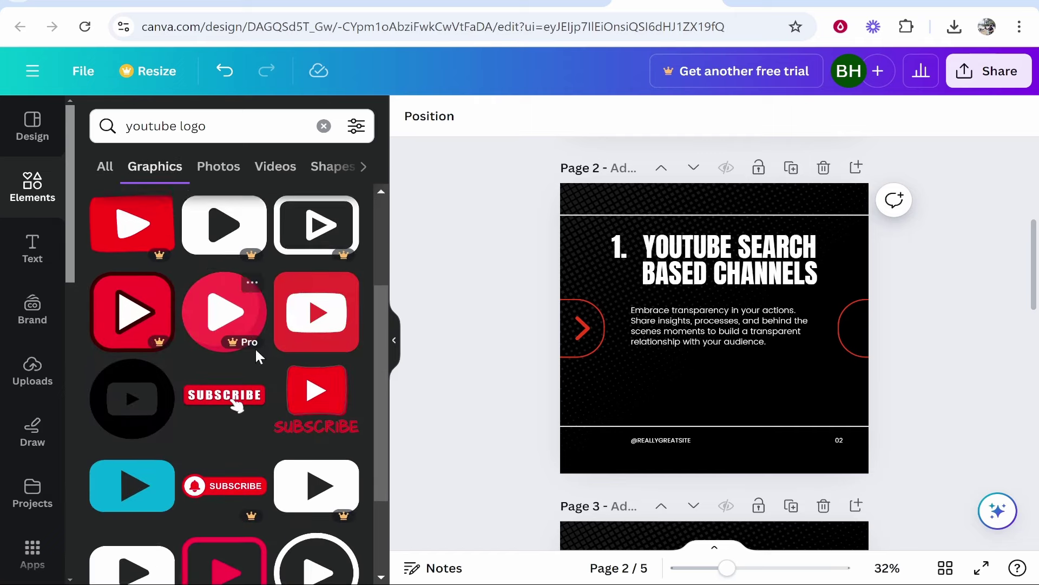
pyautogui.moveTo(316, 304); pyautogui.dragTo(668, 380)
# Shrink the YouTube logo and centre it beneath the body paragraph.
pyautogui.moveTo(732, 440); pyautogui.dragTo(657, 377)
pyautogui.moveTo(621, 357); pyautogui.dragTo(696, 397)
pyautogui.click(975, 380)
pyautogui.click(730, 390)
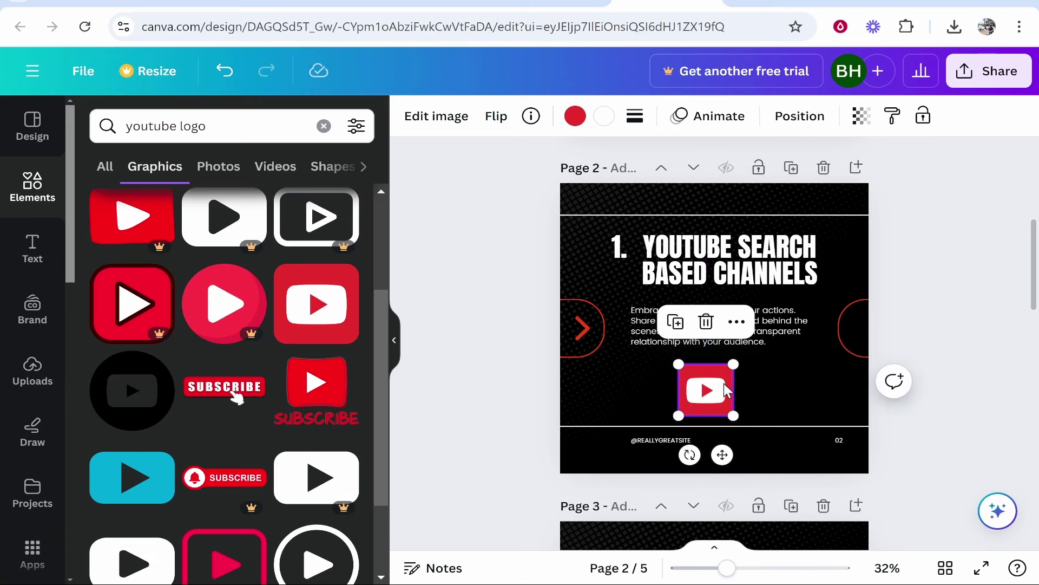
pyautogui.scroll(-2, 942, 409)
pyautogui.scroll(2, 942, 408)
pyautogui.click(942, 409)
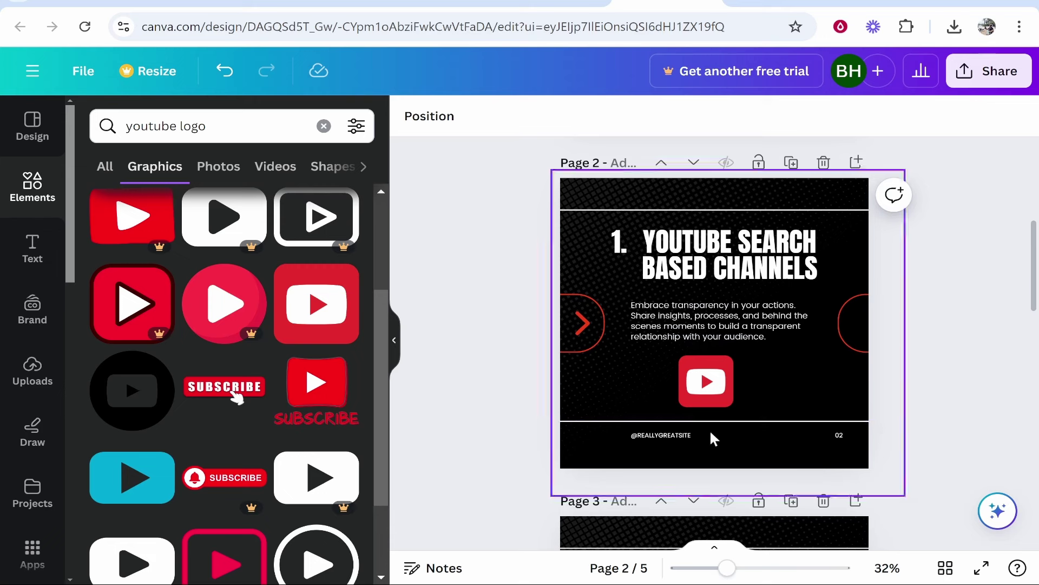
# Delete page 2's footer handle and 02 page number, then nudge the logo slightly right.
pyautogui.click(693, 436)
pyautogui.press('Delete')
pyautogui.click(841, 437)
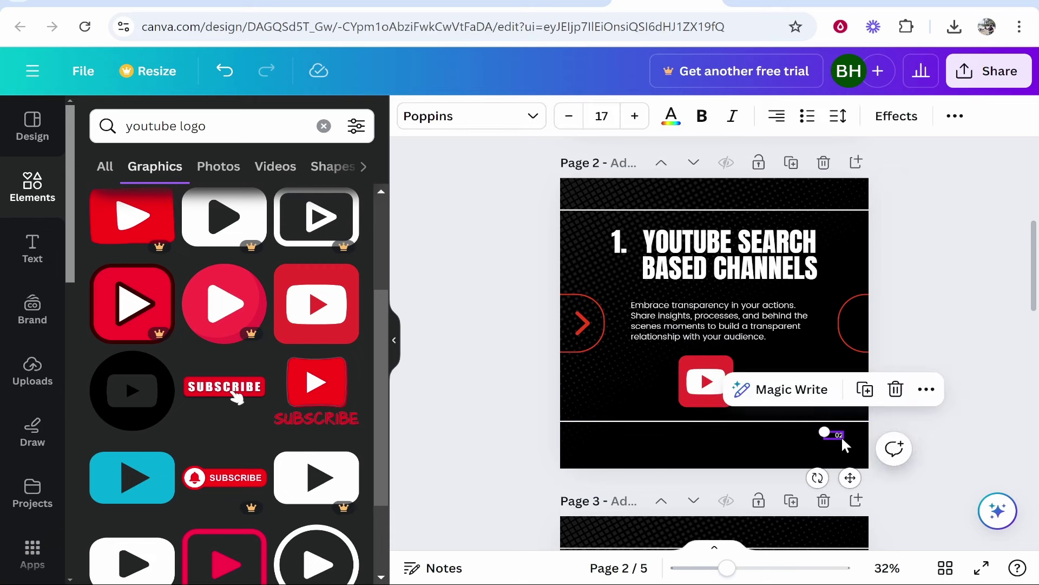
pyautogui.press('Delete')
pyautogui.moveTo(708, 388); pyautogui.dragTo(716, 391)
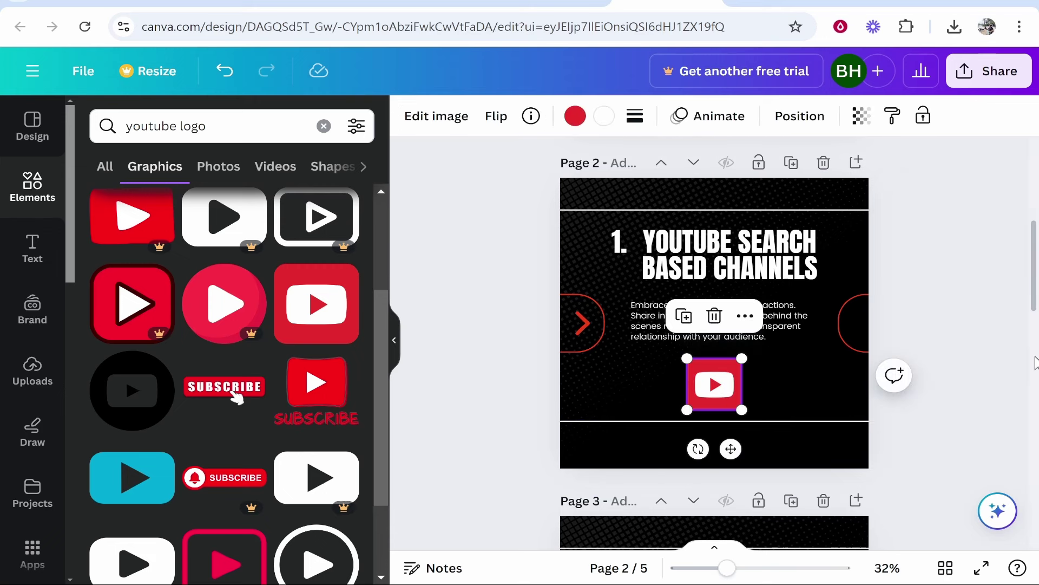
# Delete the Thank You closing page 5.
pyautogui.scroll(-2, 1002, 358)
pyautogui.click(961, 363)
pyautogui.scroll(3, 958, 365)
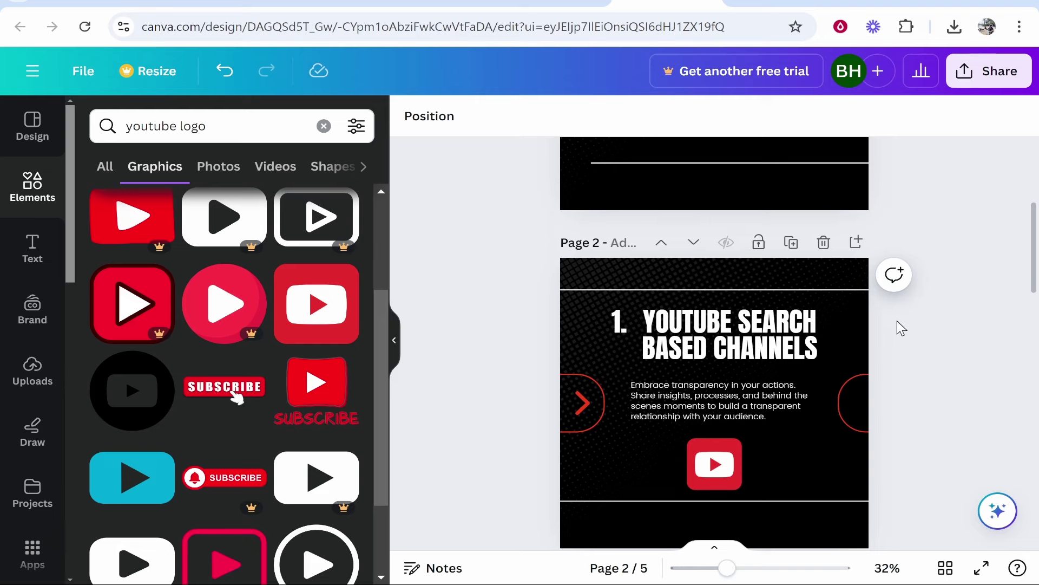
pyautogui.scroll(5, 898, 325)
pyautogui.scroll(-7, 701, 258)
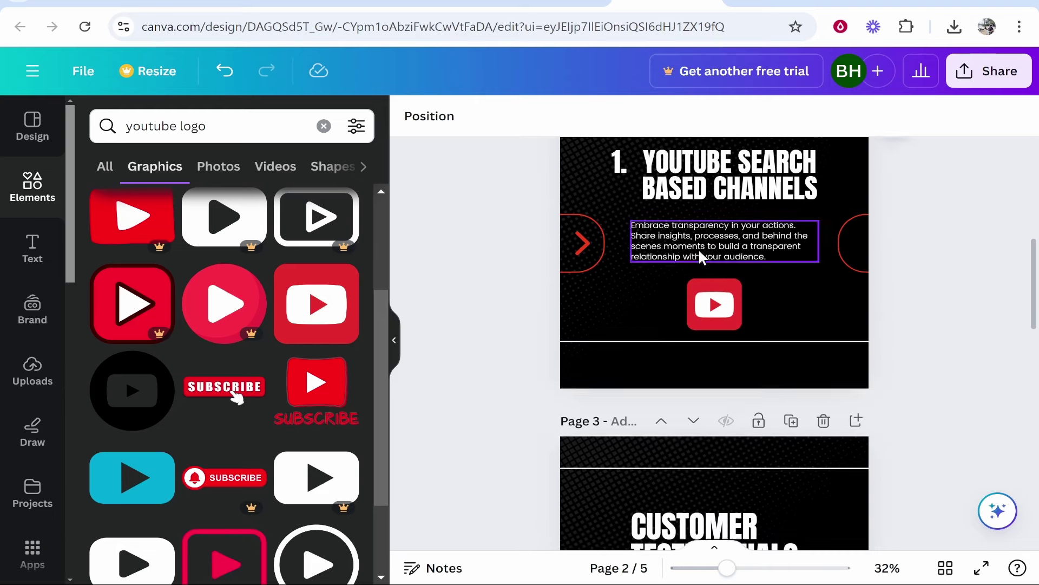
pyautogui.scroll(-5, 701, 257)
pyautogui.scroll(3, 720, 347)
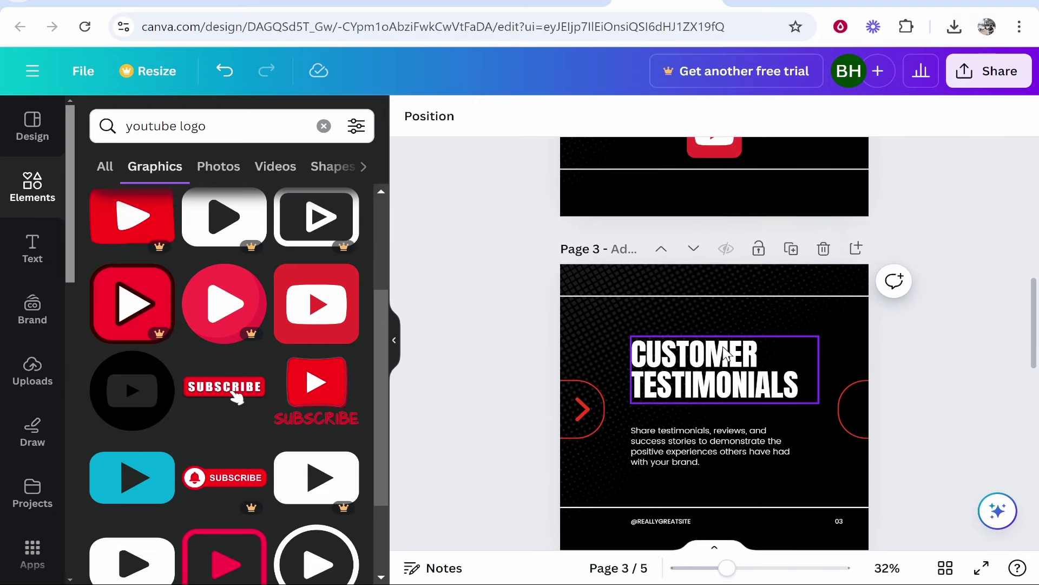
pyautogui.scroll(-10, 737, 363)
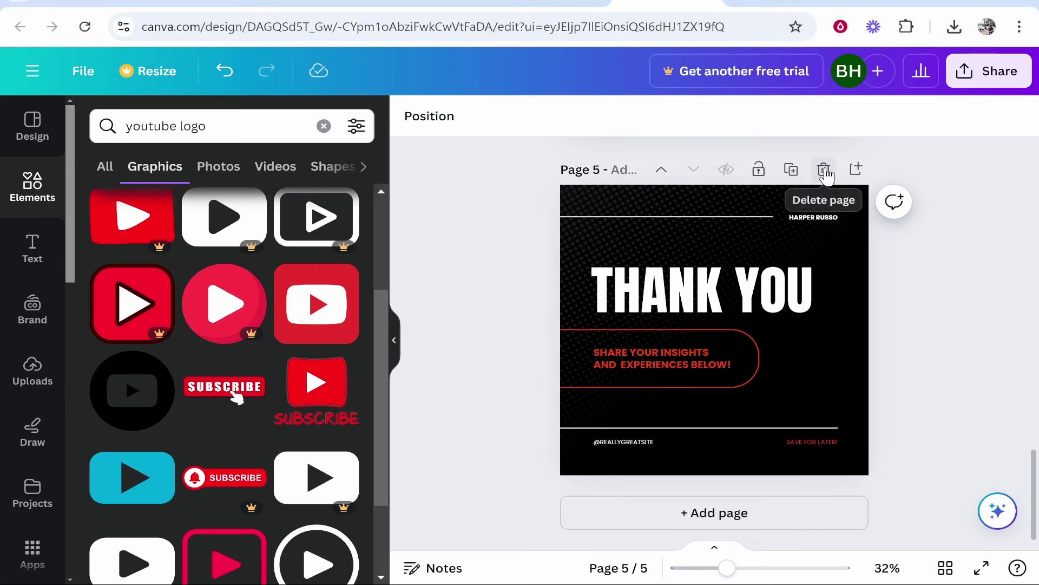
pyautogui.click(823, 170)
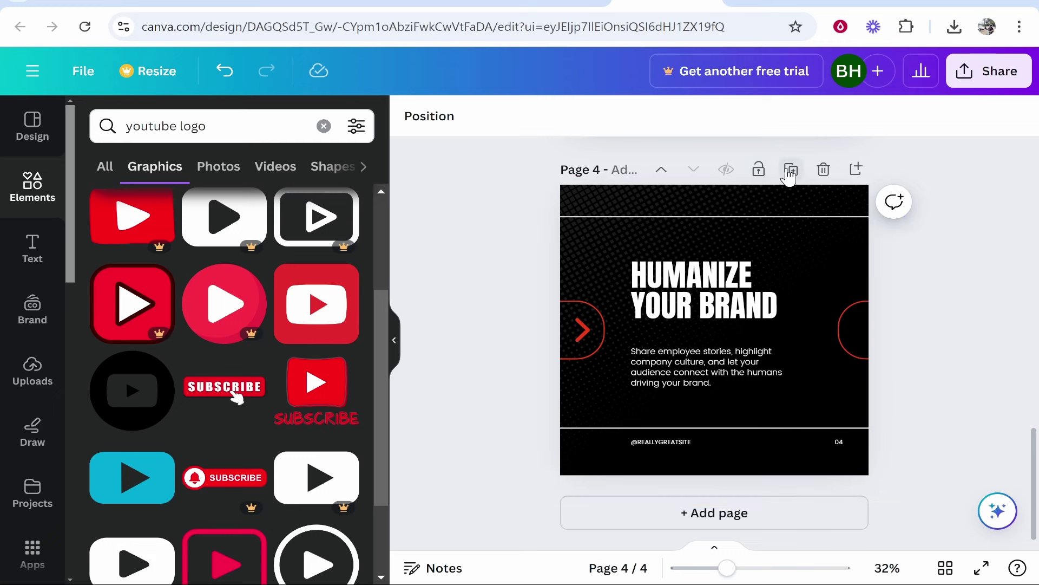
# Duplicate the Humanize Your Brand page and move it up to page 3.
pyautogui.click(791, 169)
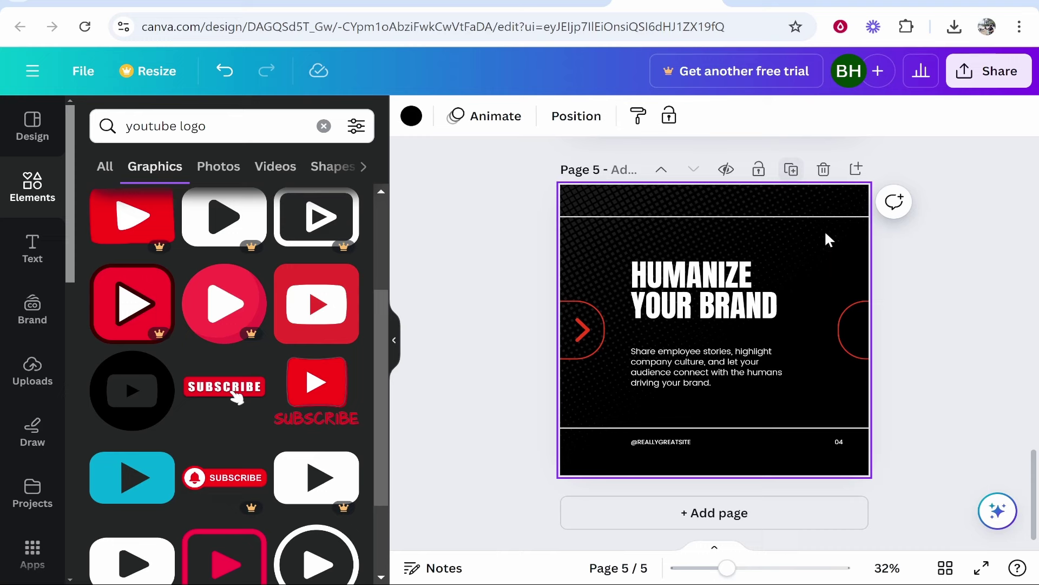
pyautogui.scroll(10, 703, 325)
pyautogui.scroll(-3, 647, 311)
pyautogui.scroll(-5, 704, 428)
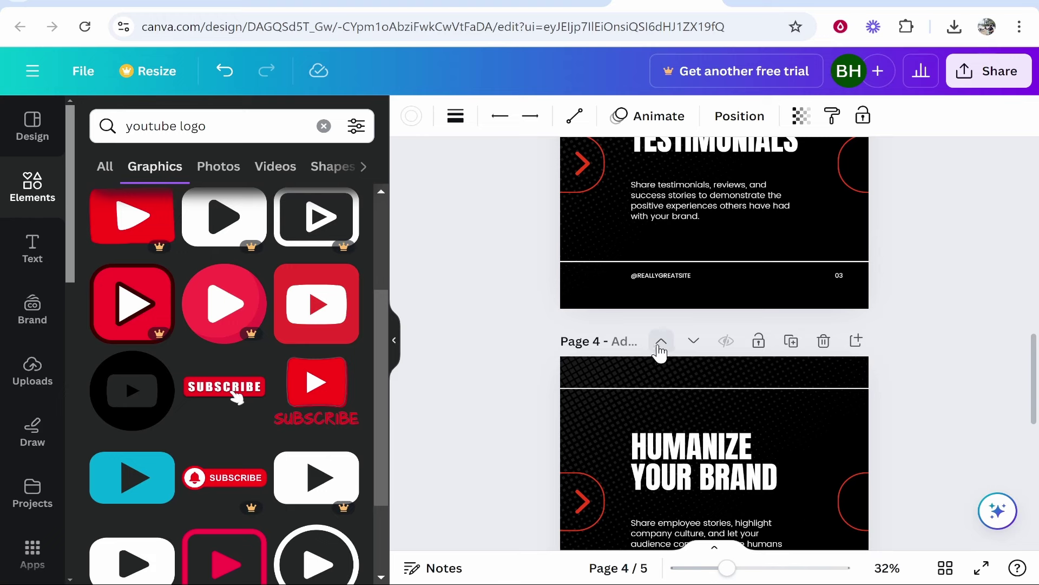
pyautogui.click(661, 341)
pyautogui.scroll(4, 910, 385)
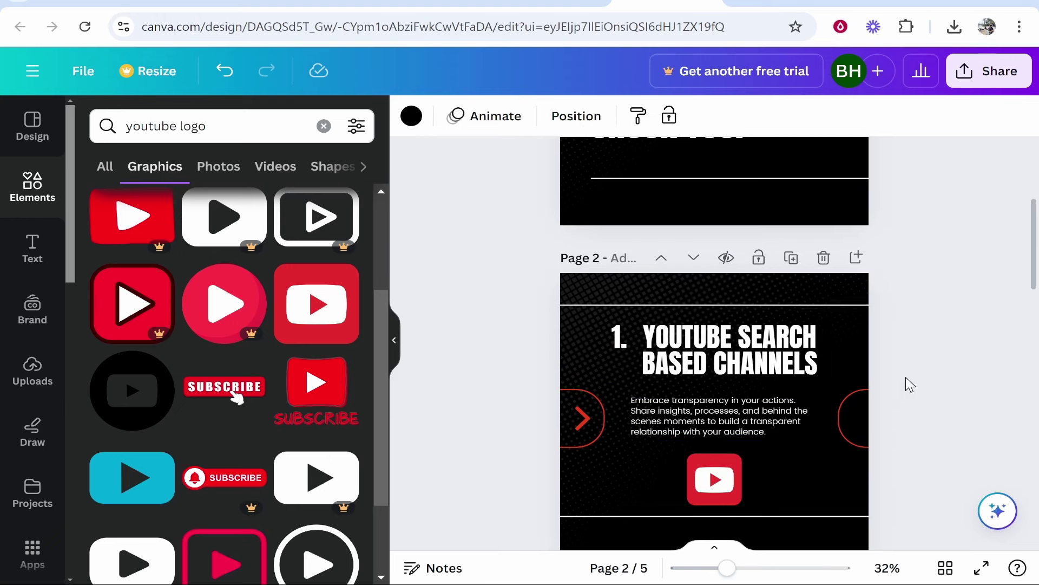
# Open the Text panel and browse its text styles and fonts.
pyautogui.scroll(-2, 715, 347)
pyautogui.scroll(5, 715, 347)
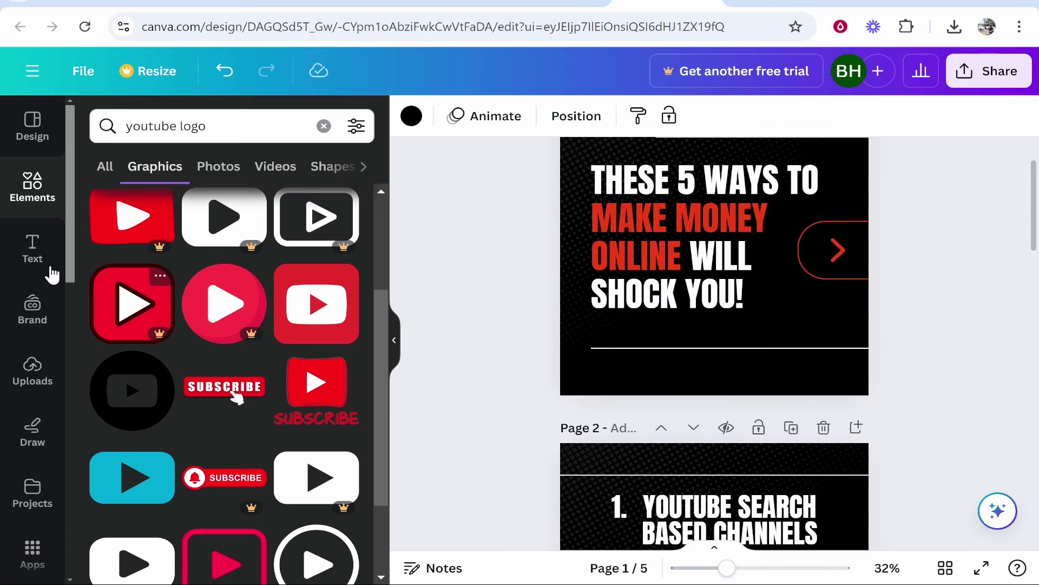
pyautogui.click(19, 273)
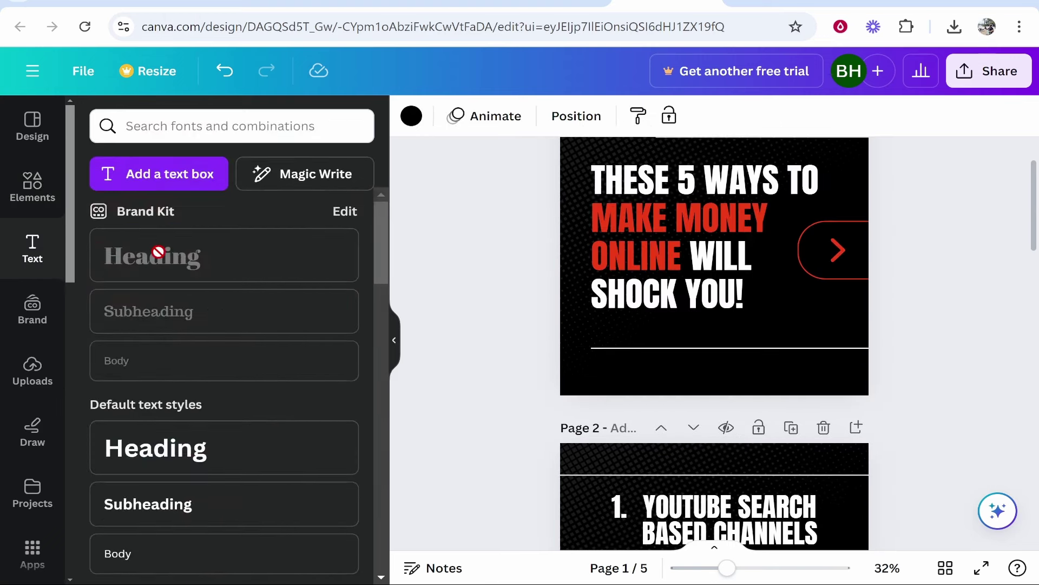
pyautogui.scroll(-3, 184, 271)
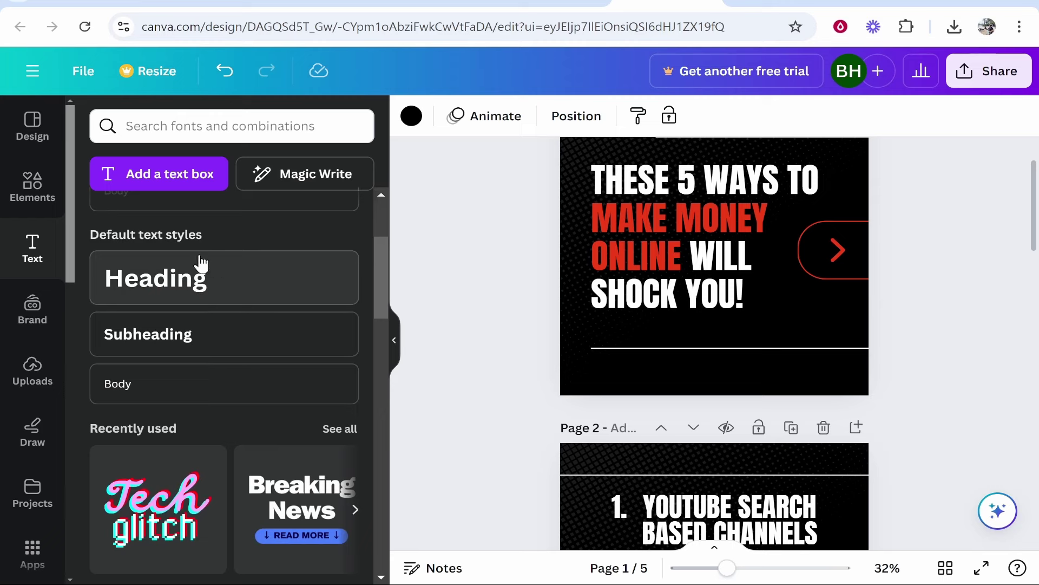
pyautogui.scroll(-3, 684, 319)
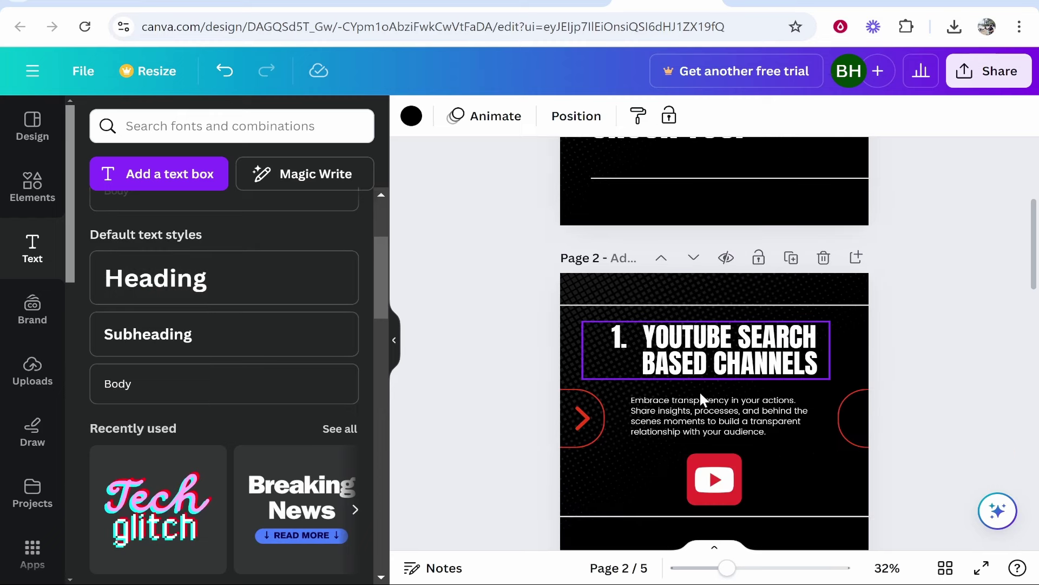
pyautogui.scroll(-2, 731, 368)
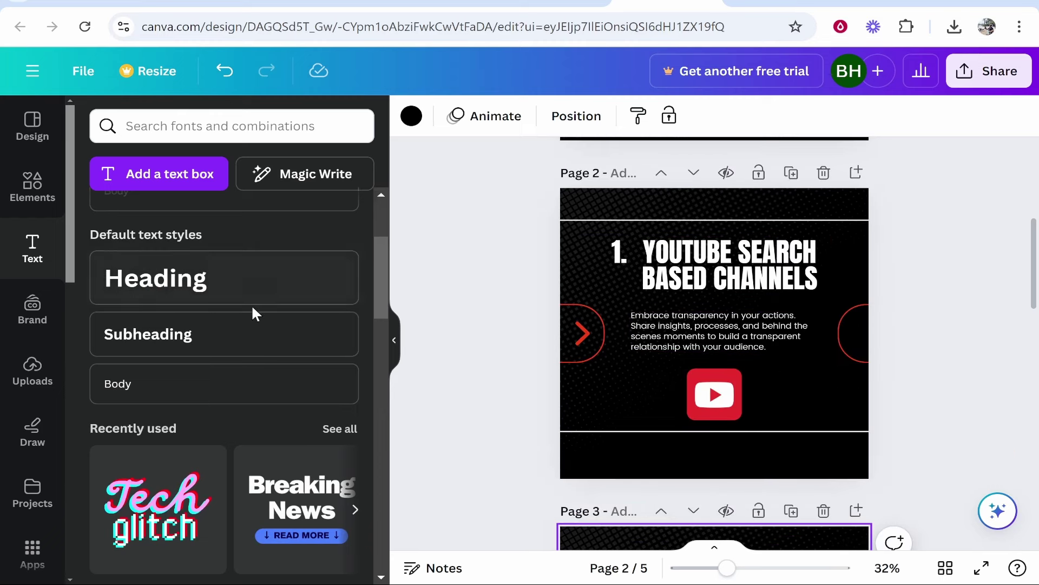
# Show the Uploads library and scroll the design to the 'HUMANIZE YOUR BRAND' page 3.
pyautogui.click(34, 381)
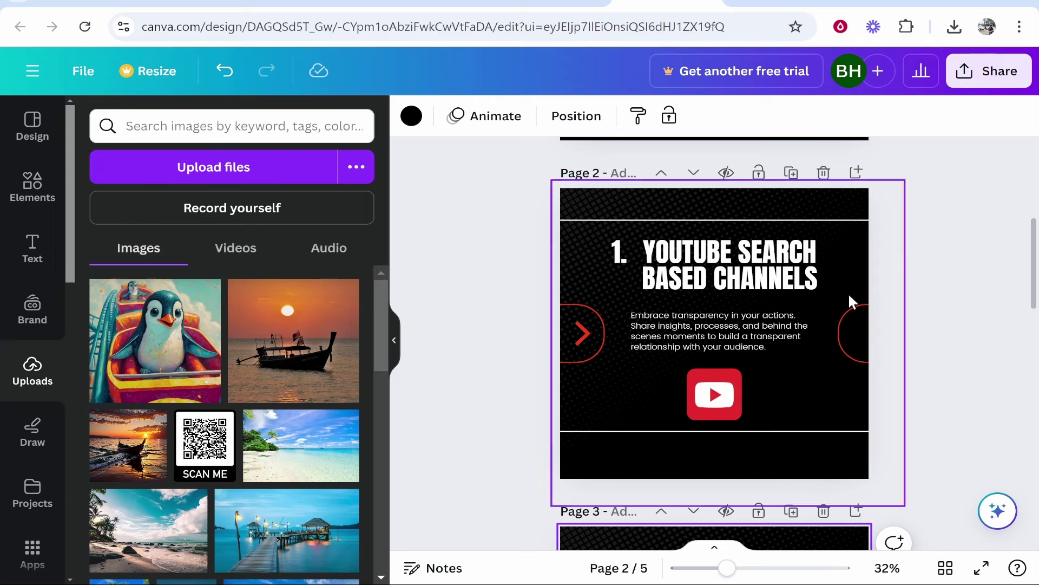
pyautogui.scroll(1, 728, 350)
pyautogui.scroll(5, 726, 352)
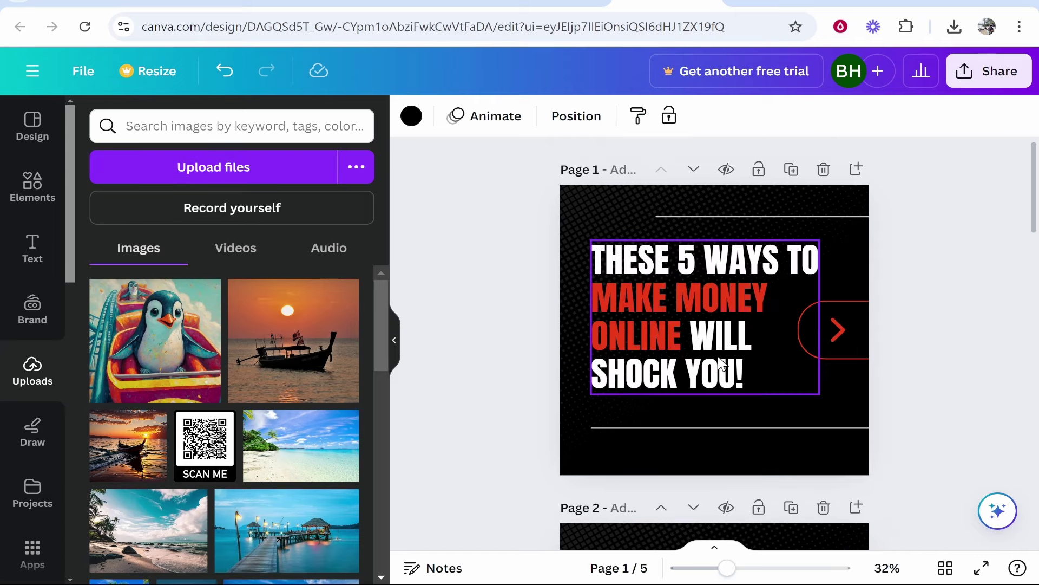
pyautogui.scroll(-7, 583, 313)
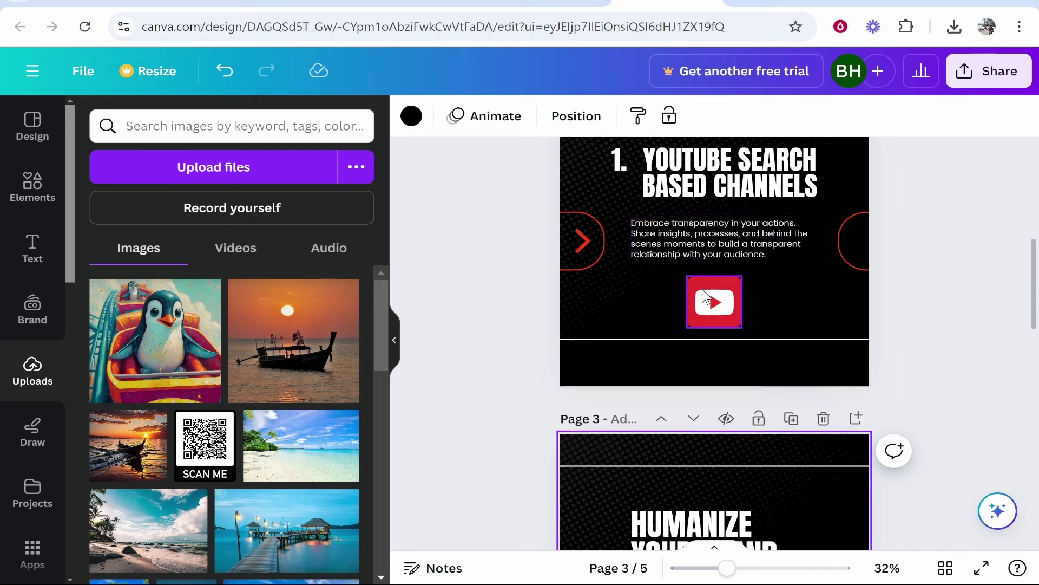
pyautogui.scroll(-5, 525, 314)
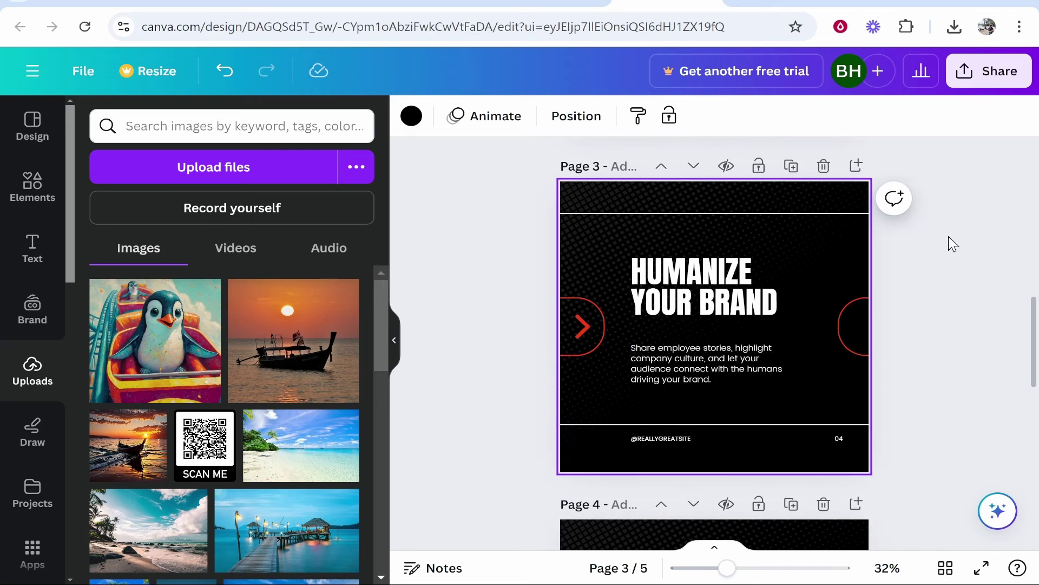
pyautogui.scroll(10, 812, 217)
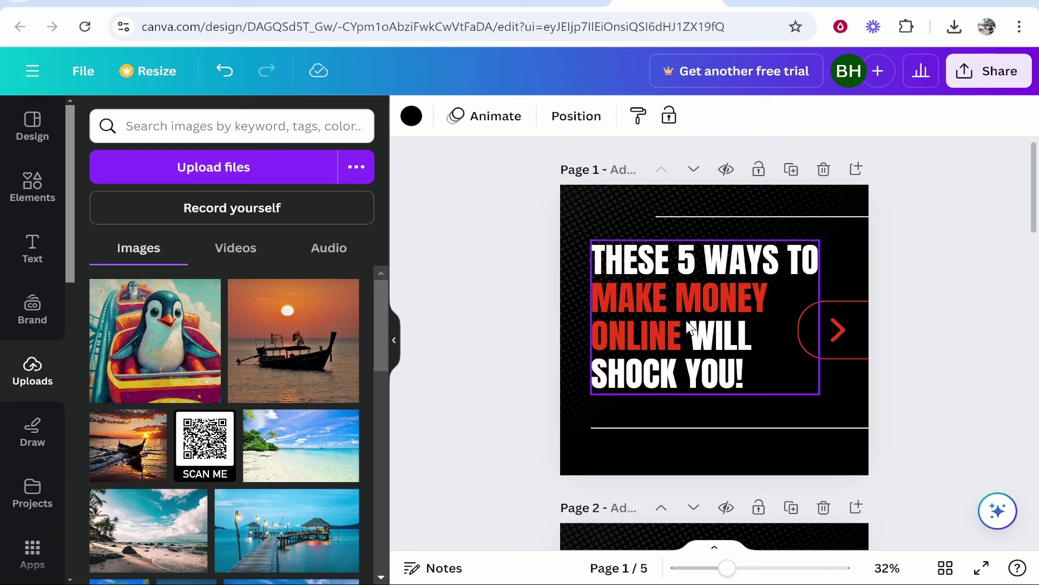
# From the Share menu, download all five pages as PNG files.
pyautogui.click(993, 71)
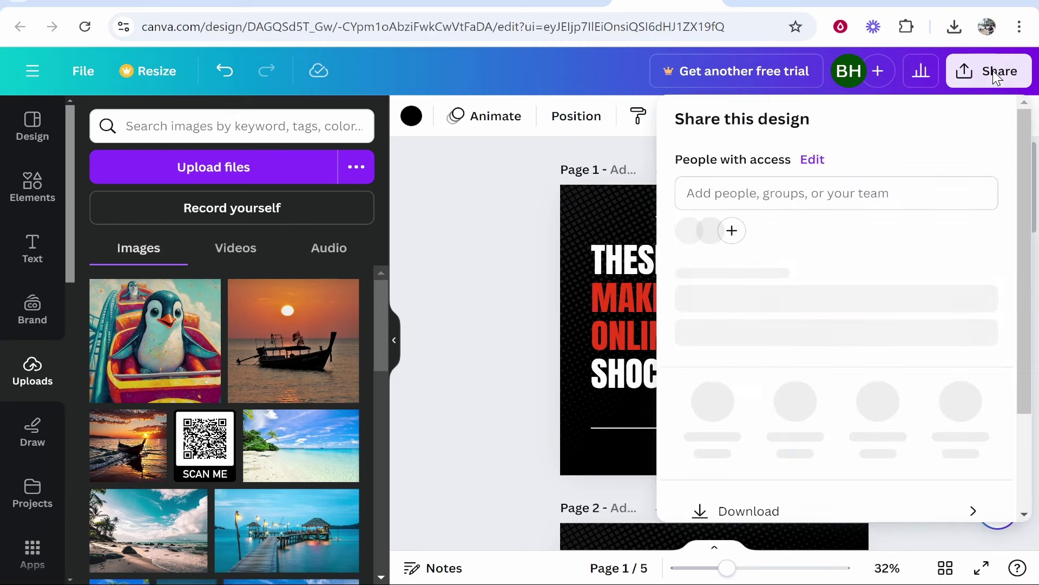
pyautogui.scroll(-3, 852, 230)
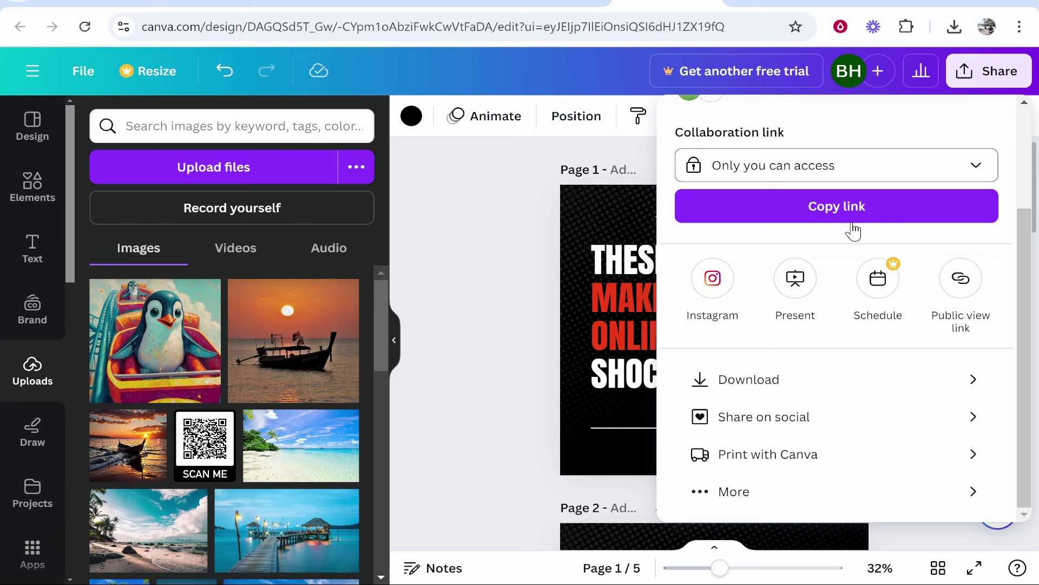
pyautogui.click(749, 395)
pyautogui.click(791, 394)
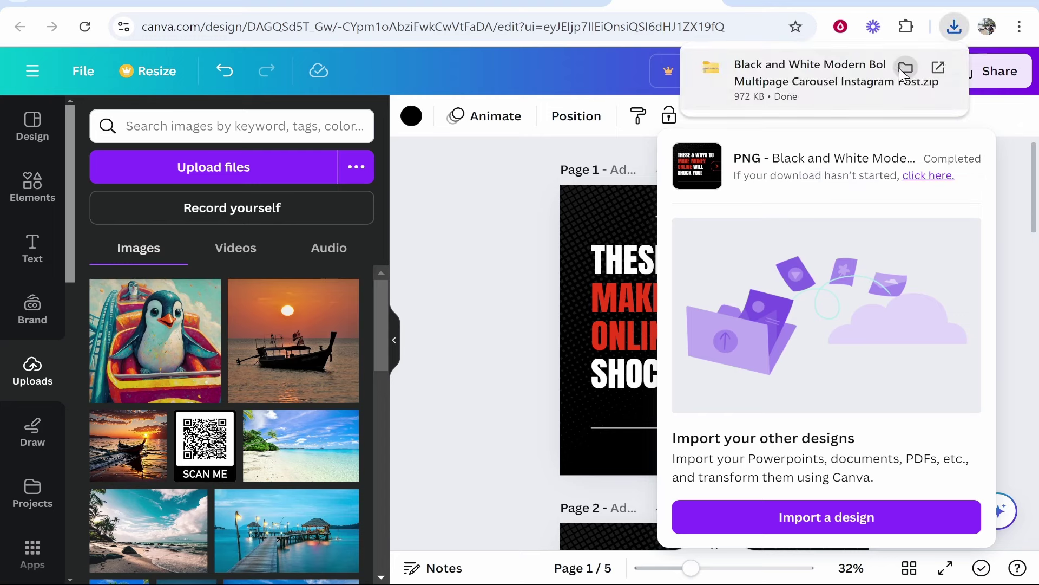
# Open the downloaded ZIP in File Explorer and select PNGs 1–5.
pyautogui.click(905, 68)
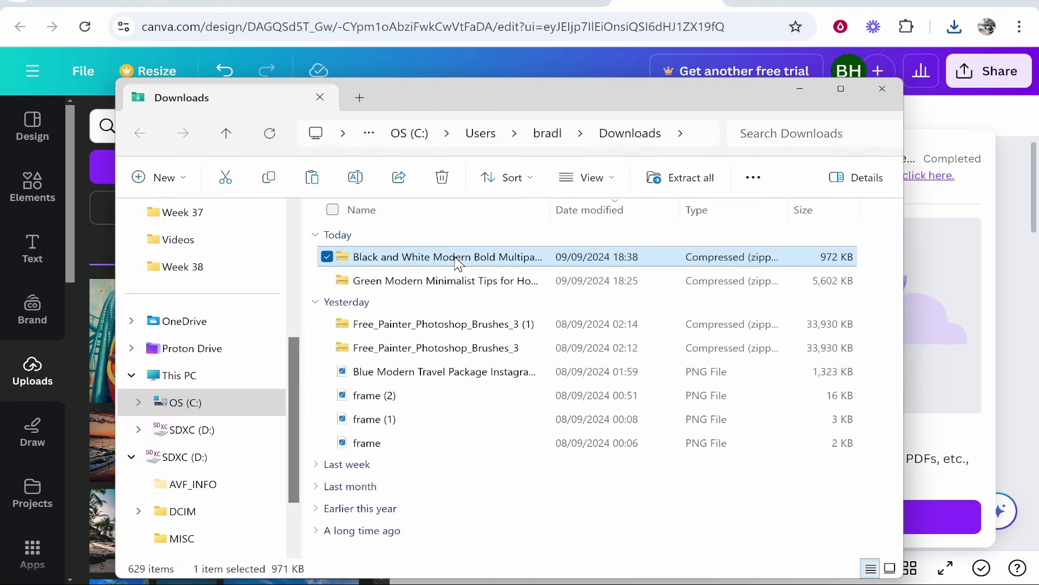
pyautogui.doubleClick(457, 263)
pyautogui.click(382, 242)
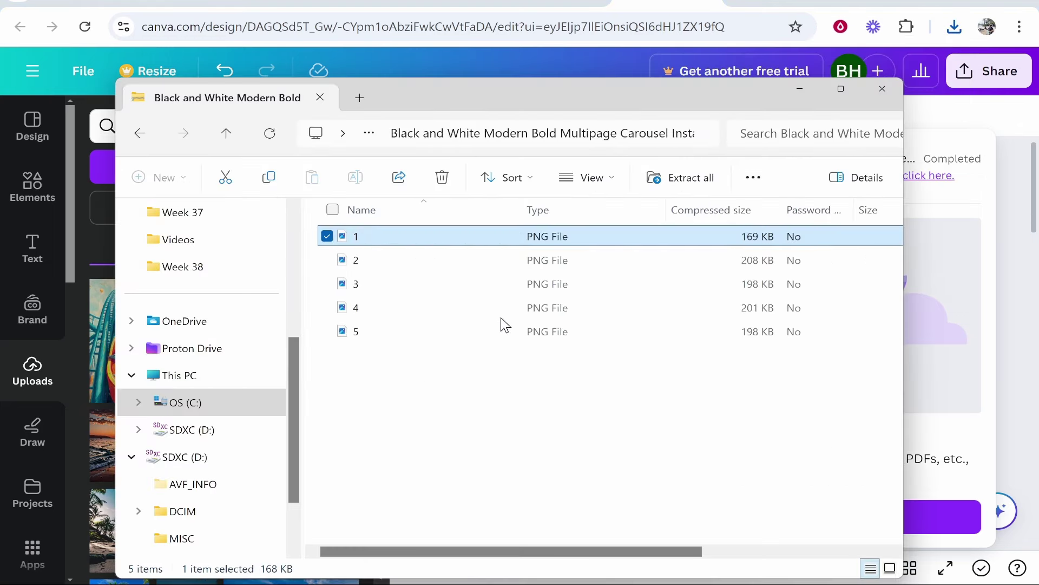
pyautogui.moveTo(436, 394); pyautogui.dragTo(356, 212)
# Preview 1.png and 2.png, then close Explorer and the download popup.
pyautogui.doubleClick(407, 236)
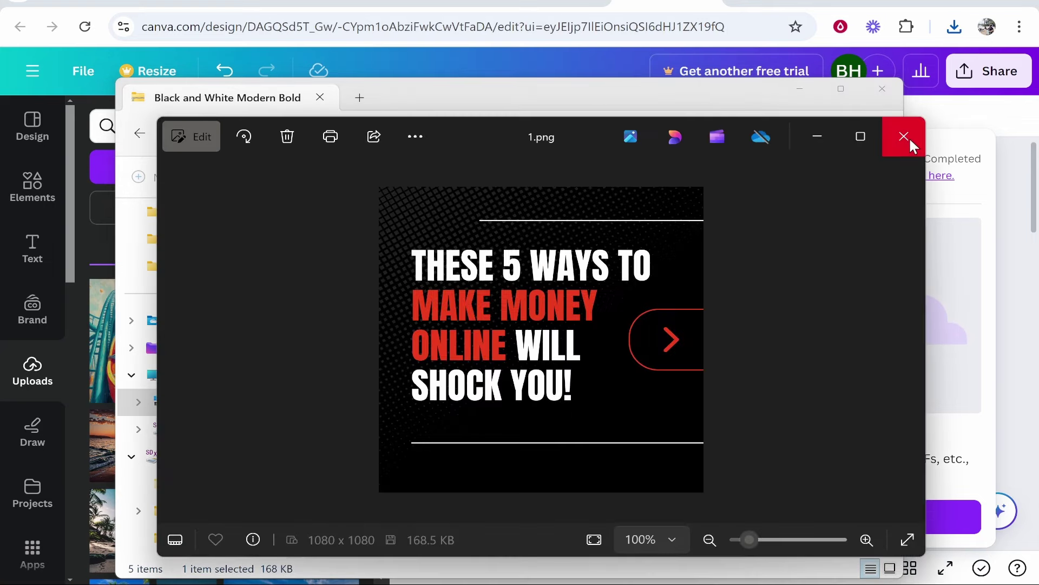
pyautogui.click(908, 138)
pyautogui.doubleClick(347, 253)
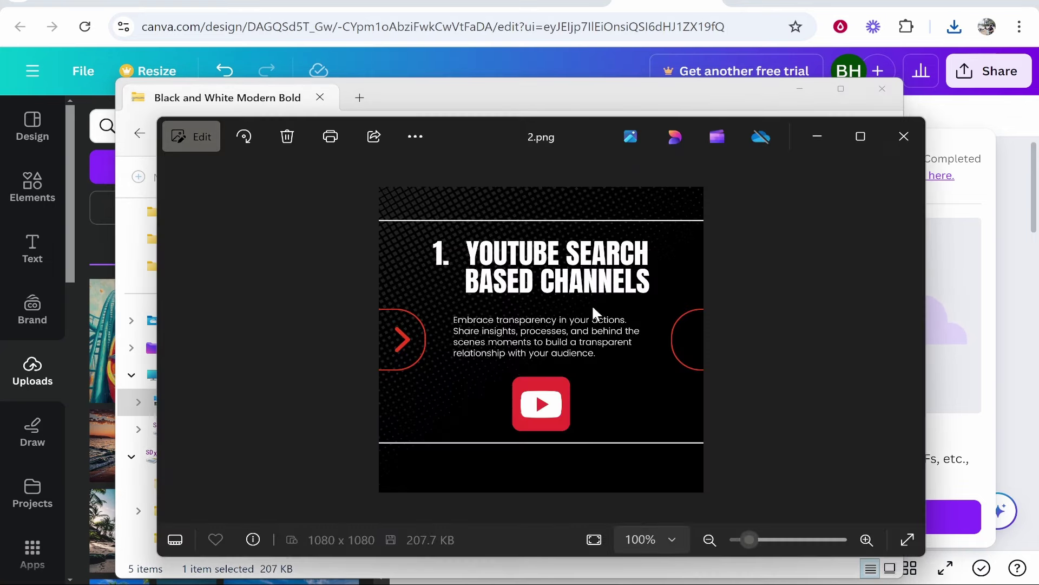
pyautogui.scroll(-2, 605, 279)
pyautogui.click(902, 131)
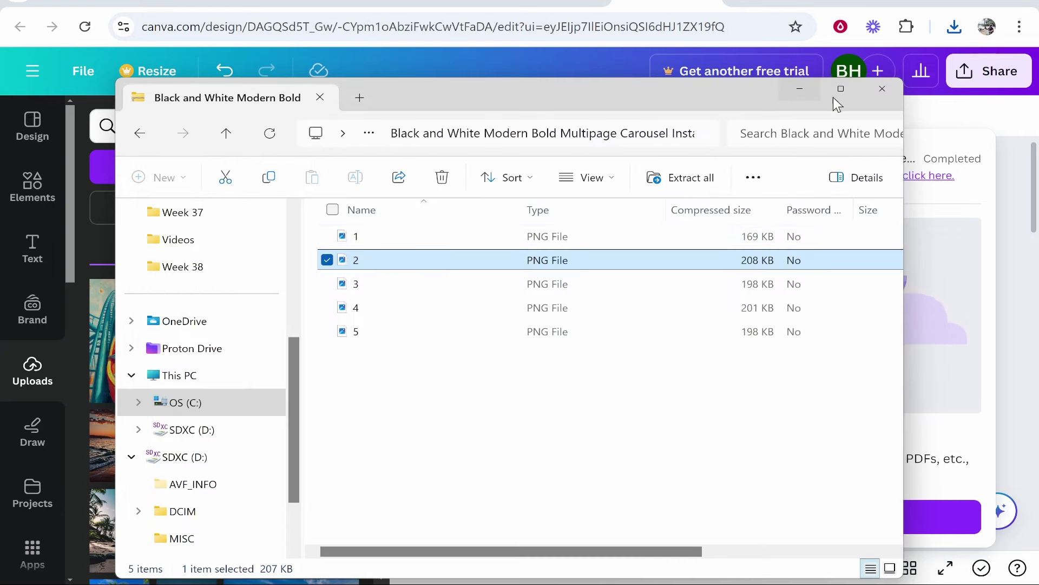
pyautogui.click(883, 89)
pyautogui.click(484, 191)
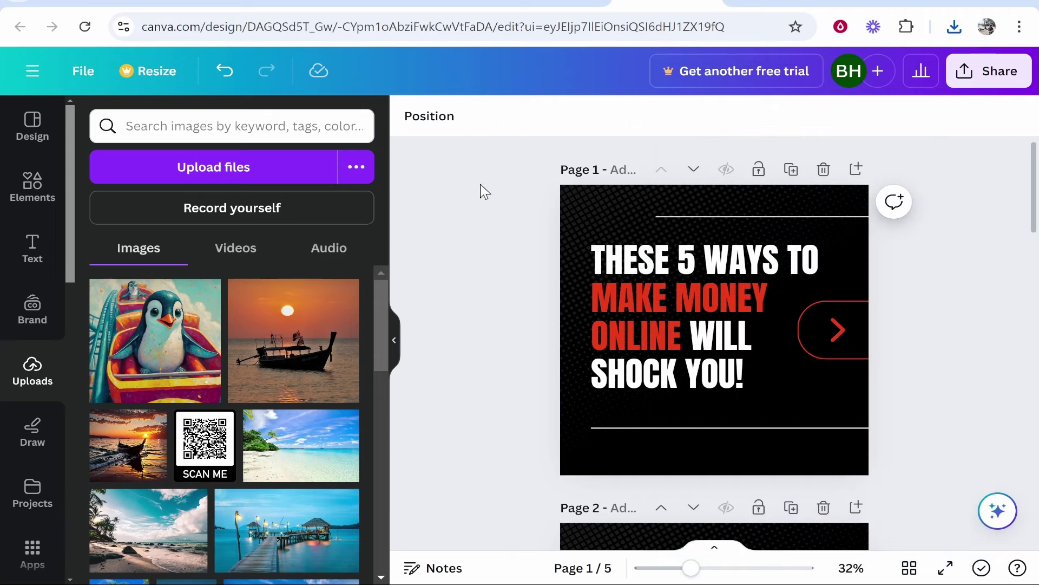